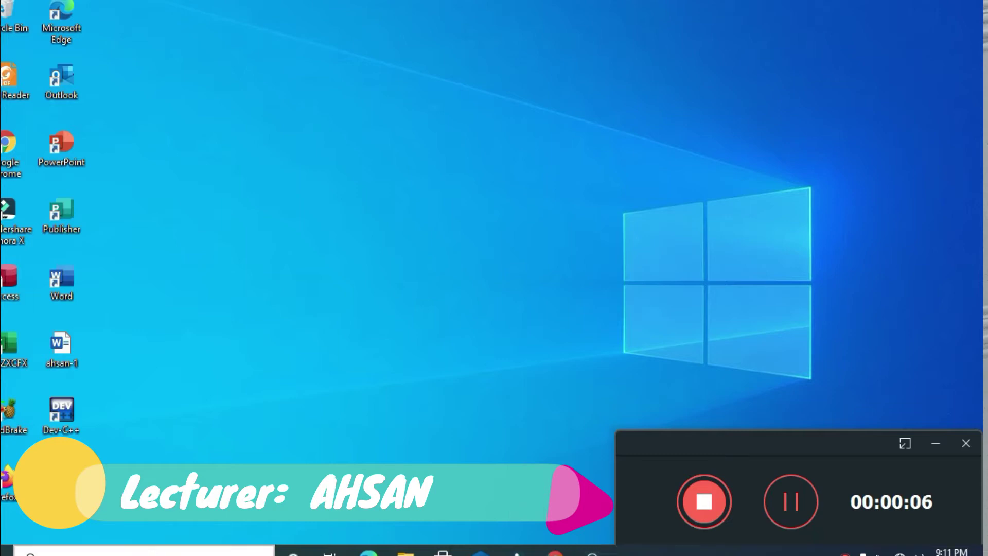
# Launch Microsoft Access by searching 'acce' in Windows search
pyautogui.click(232, 551)
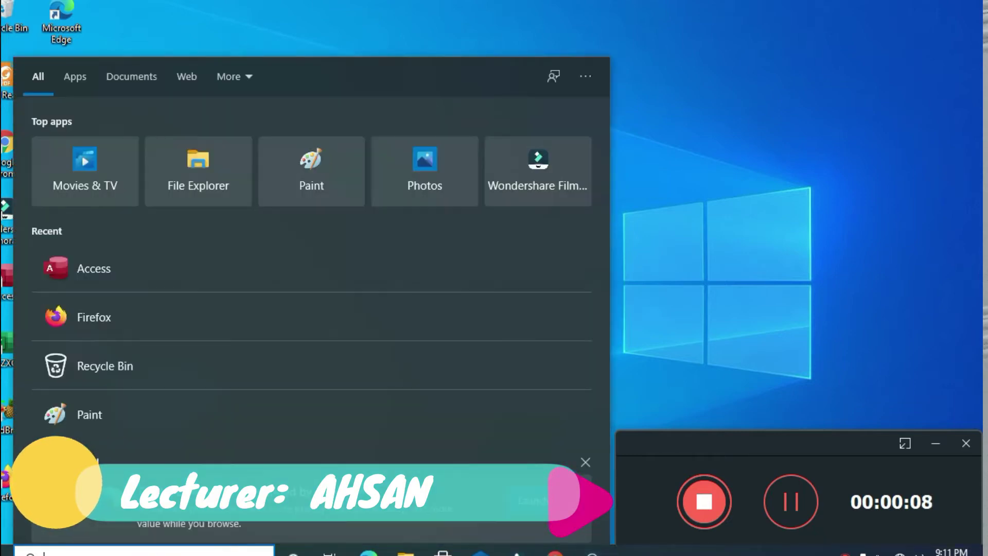
pyautogui.write('acce')
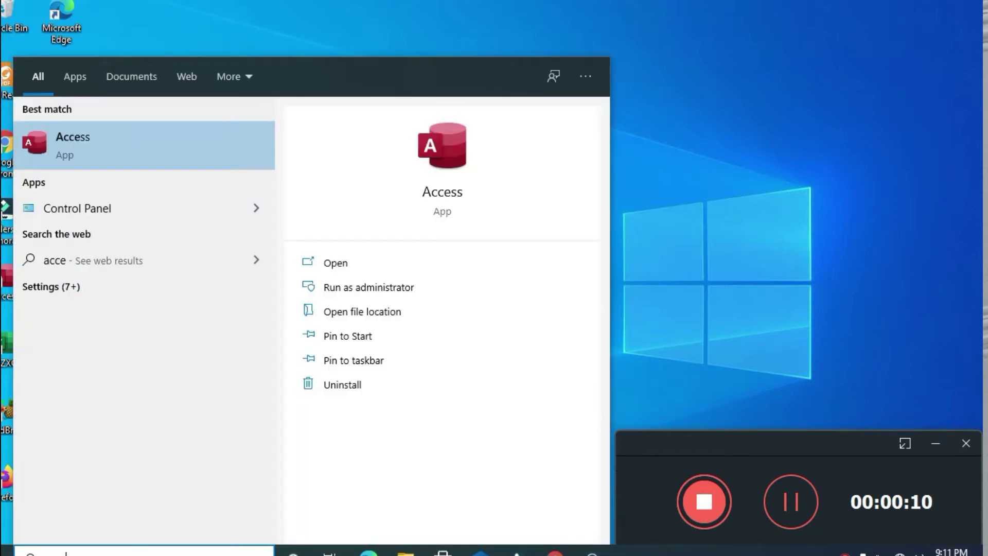
pyautogui.click(94, 144)
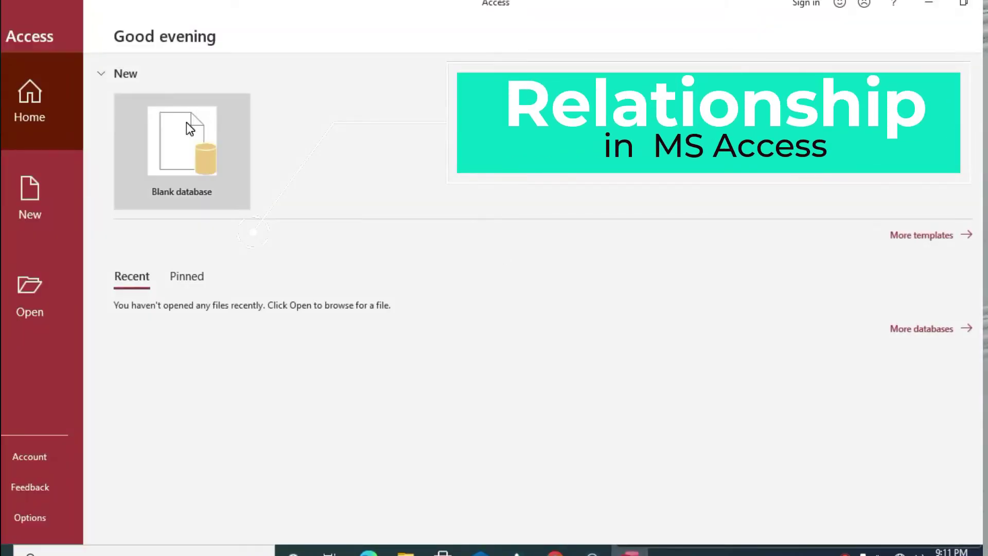
# Create a new blank database from the Access start screen
pyautogui.click(186, 122)
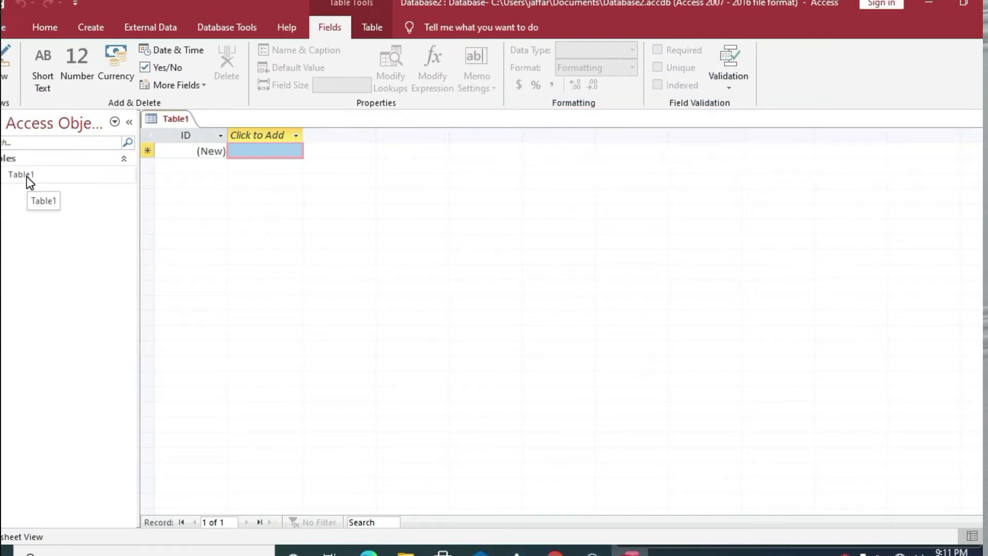
# Switch Table1 to Design View, saving it as 'Emp'
pyautogui.click(7, 85)
pyautogui.click(47, 153)
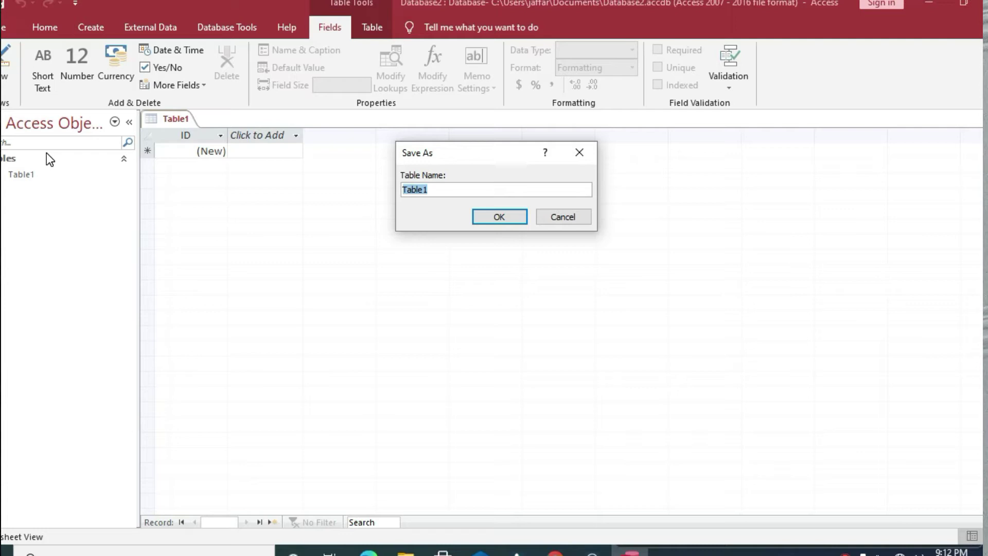
pyautogui.write('e')
pyautogui.write('E')
pyautogui.write('m')
pyautogui.write('p')
pyautogui.click(514, 222)
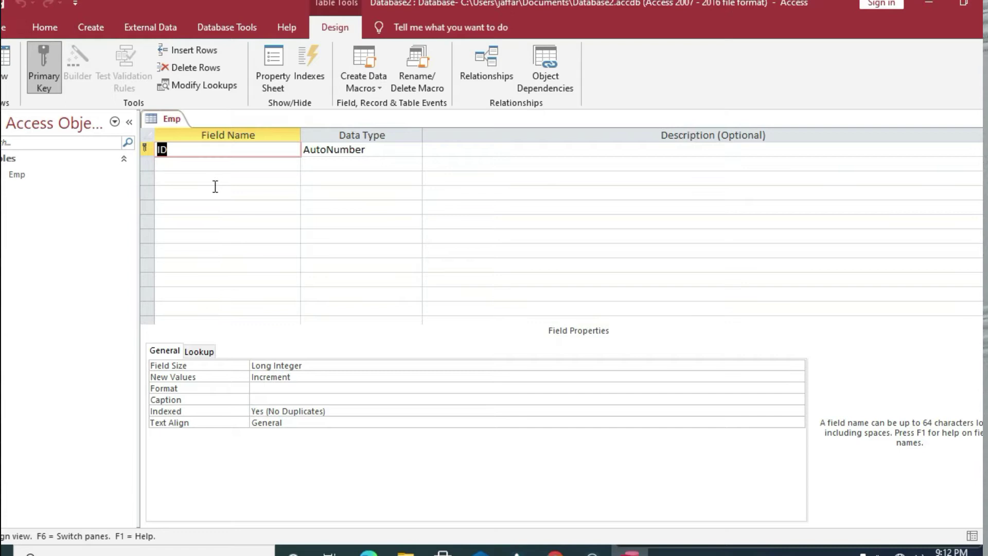
# Make ID the Emp table's primary key and confirm it is AutoNumber
pyautogui.click(190, 166)
pyautogui.click(173, 150)
pyautogui.click(49, 76)
pyautogui.click(385, 151)
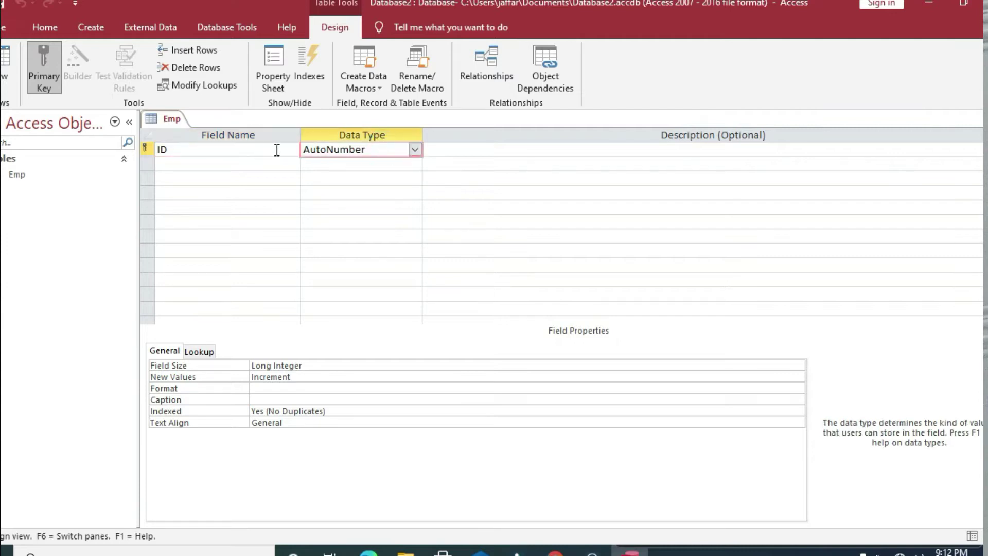
pyautogui.click(223, 165)
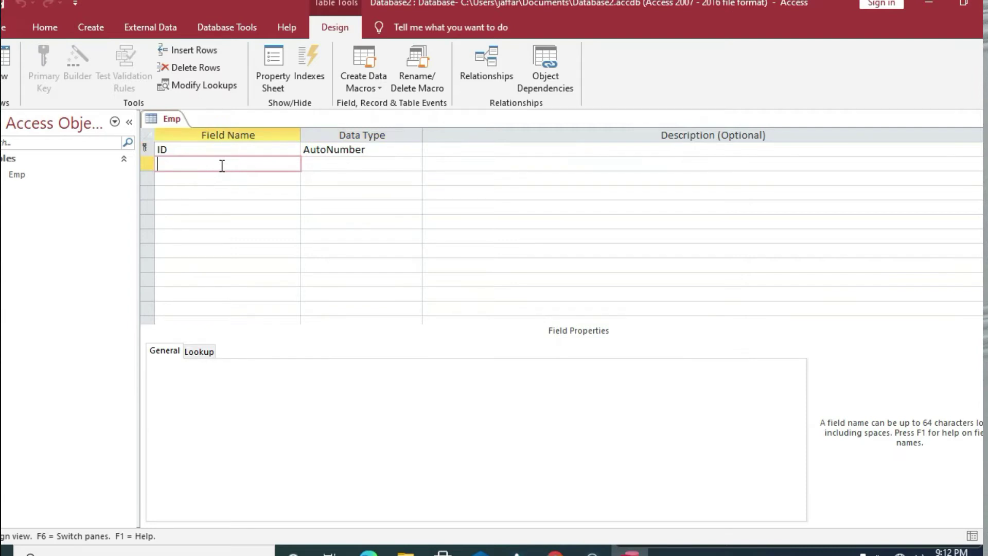
# Add an 'Emp Name' field with Short Text data type
pyautogui.write('Emp Name')
pyautogui.press('Tab')
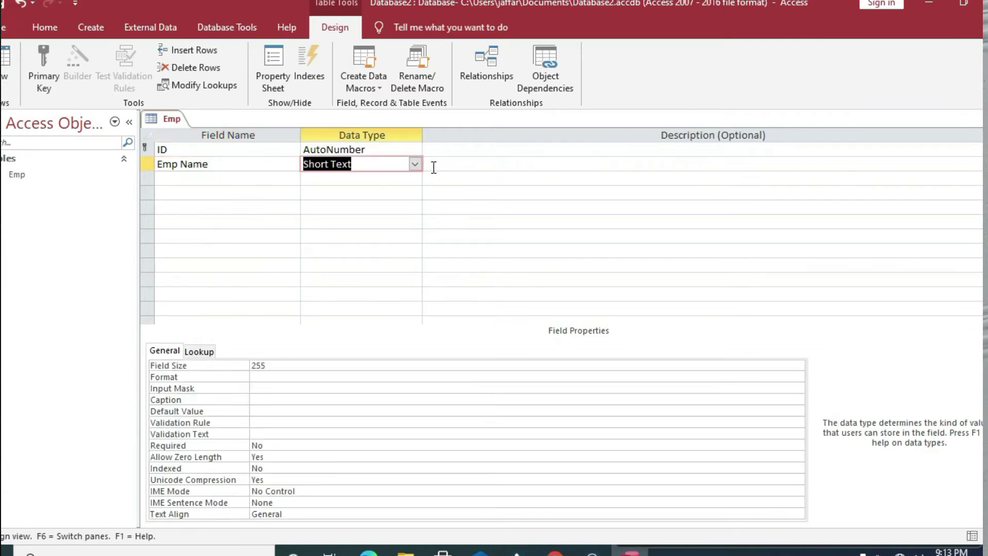
pyautogui.click(415, 165)
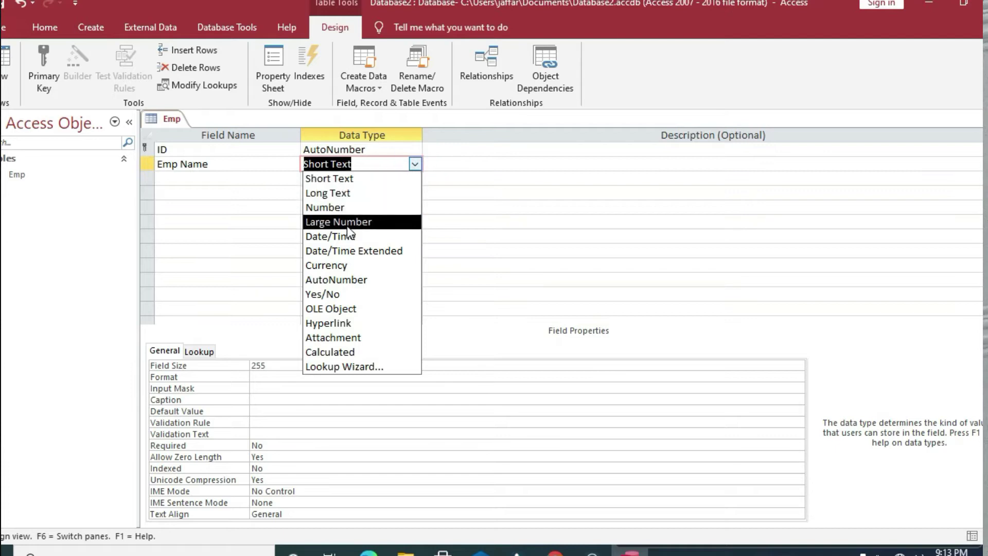
pyautogui.click(351, 180)
# Add 'Dep ID' and 'Emp Contact' fields, both with Number data type
pyautogui.click(243, 178)
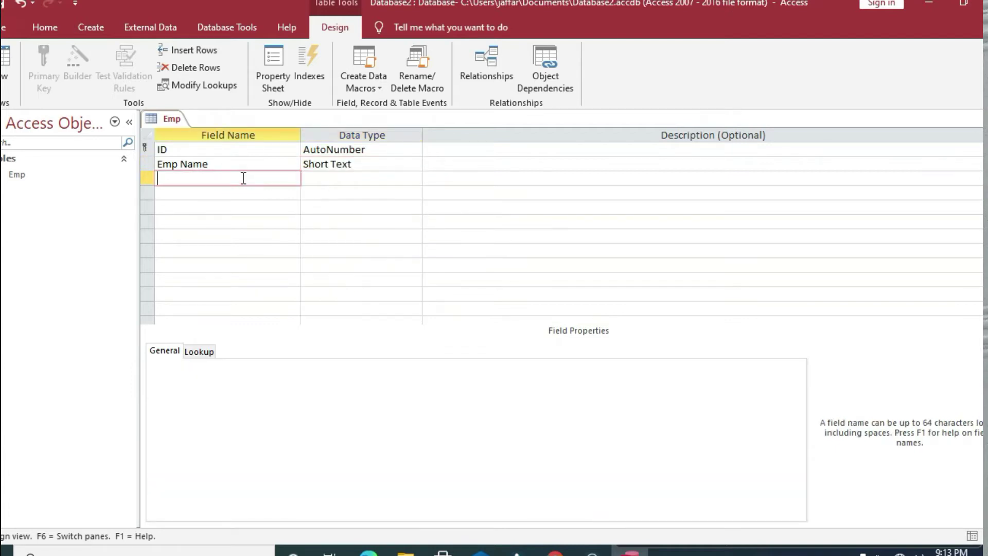
pyautogui.write('Dep ID')
pyautogui.click(384, 178)
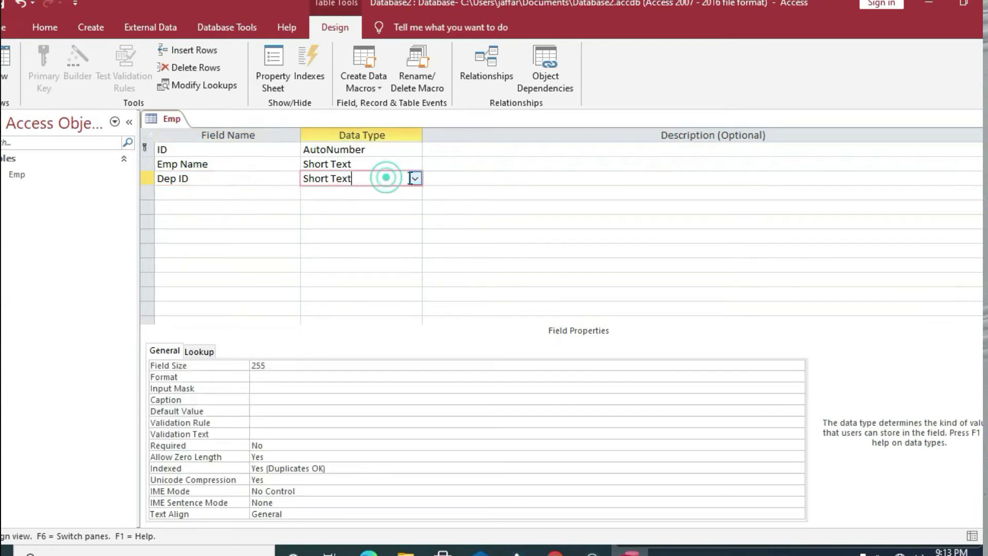
pyautogui.click(415, 178)
pyautogui.click(373, 222)
pyautogui.click(243, 192)
pyautogui.write('Emp ')
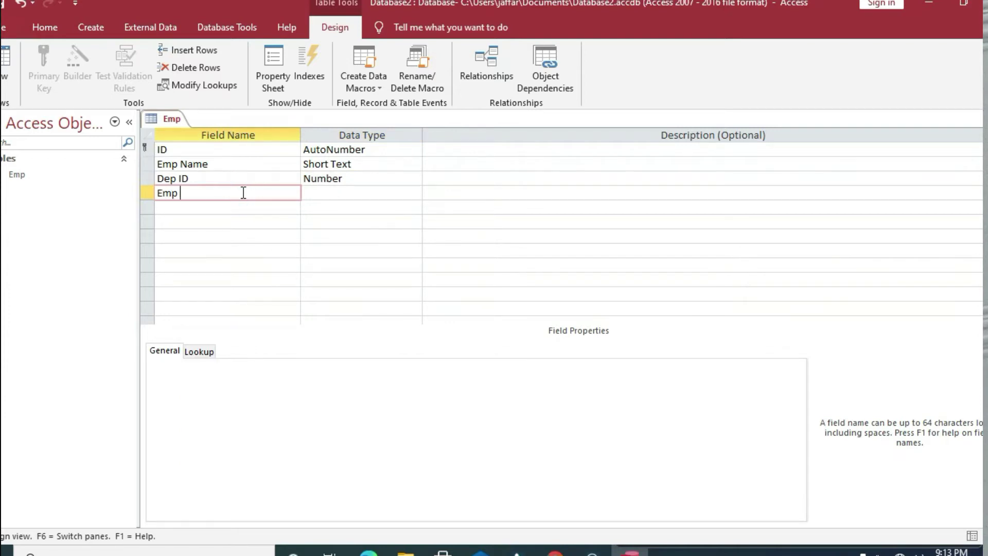
pyautogui.write('Contact')
pyautogui.press('Tab')
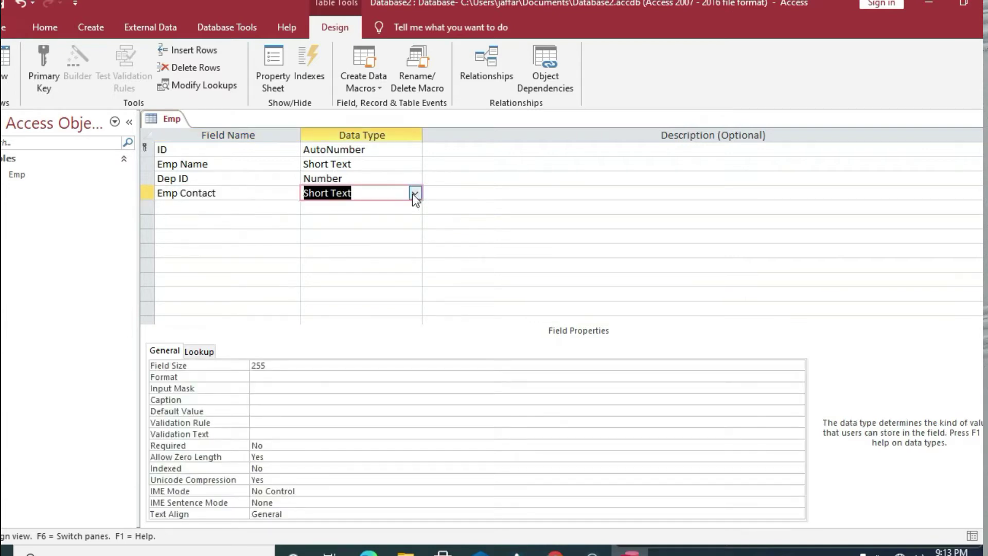
pyautogui.click(415, 193)
pyautogui.click(366, 233)
# Add an 'Emp Desig' Short Text field and switch Emp to Datasheet View
pyautogui.click(245, 207)
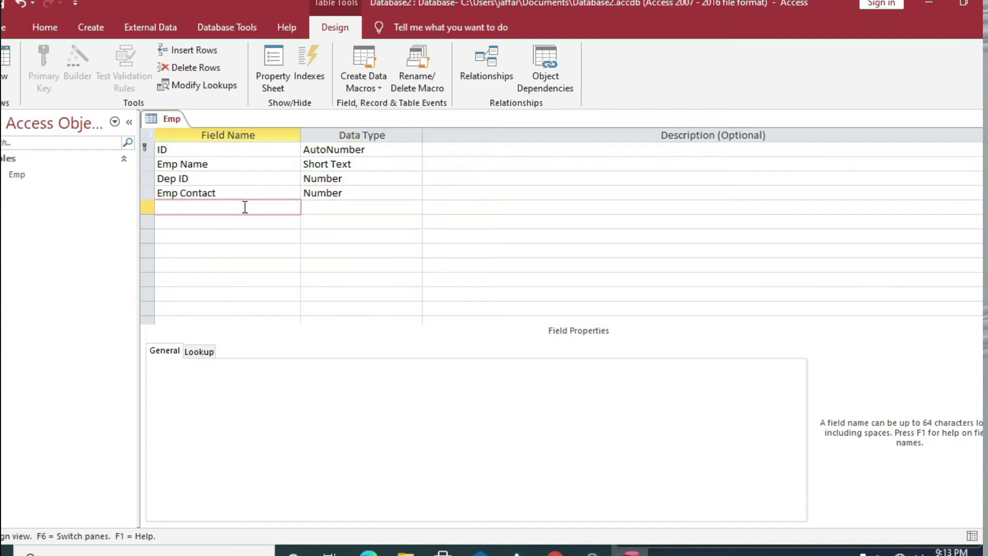
pyautogui.write('Emp Desig')
pyautogui.press('Down')
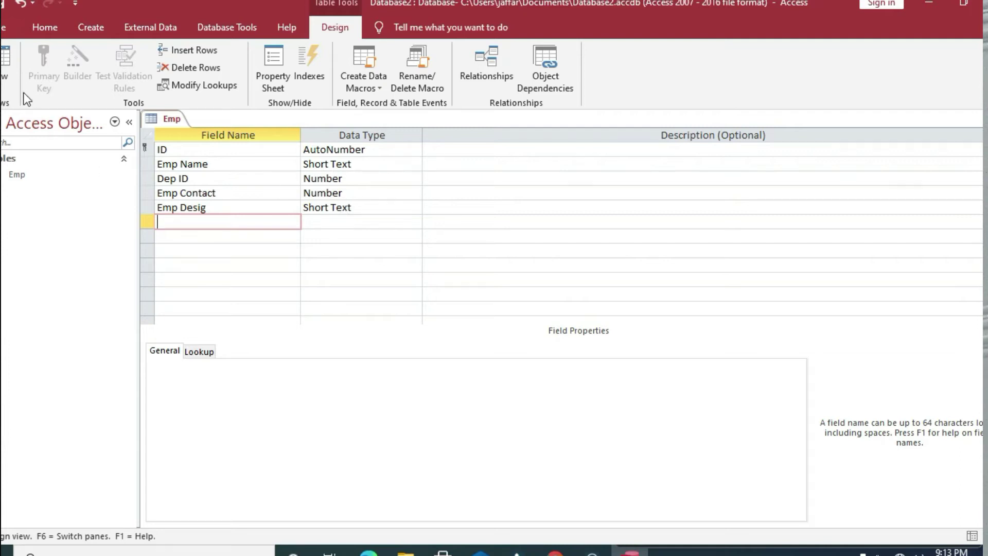
pyautogui.click(8, 85)
pyautogui.click(37, 112)
# Save Emp and enter the first employee: name, Dep ID 1, contact number, designation Teacher
pyautogui.click(486, 311)
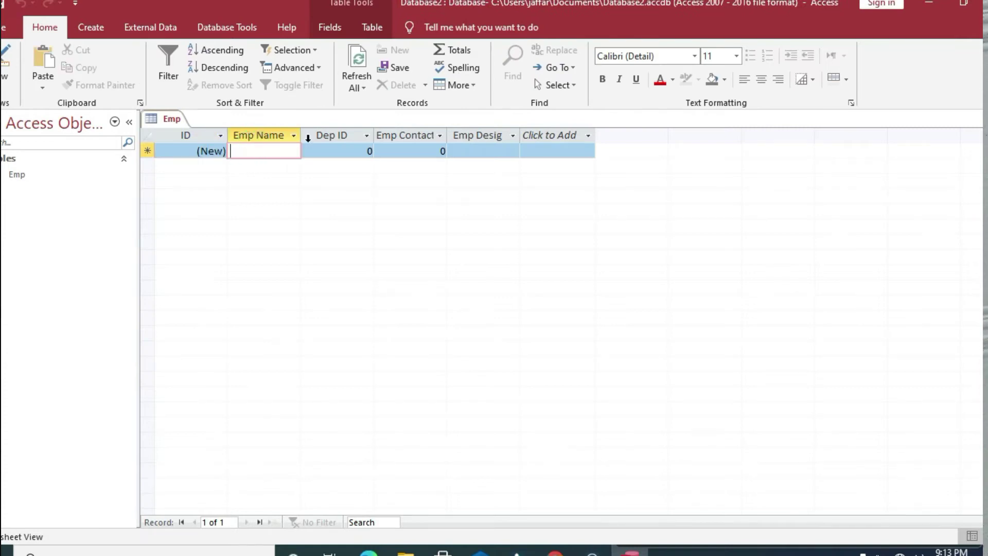
pyautogui.moveTo(300, 135); pyautogui.dragTo(323, 134)
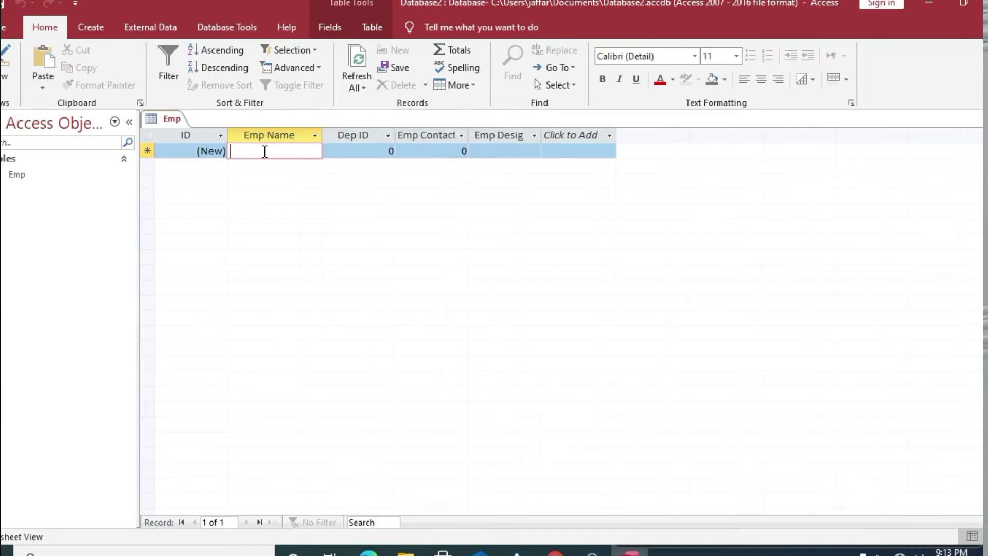
pyautogui.write('Ali')
pyautogui.press('Down')
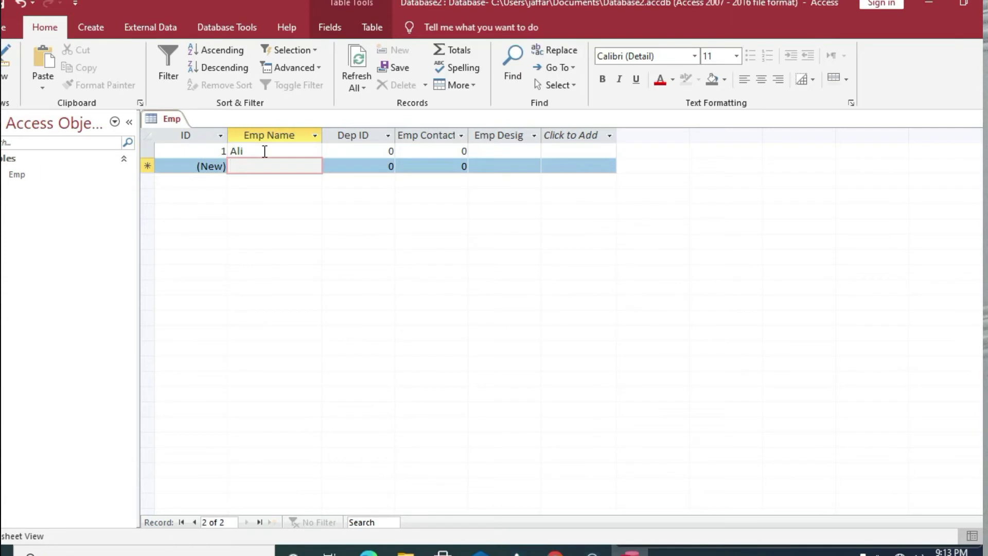
pyautogui.press('Up')
pyautogui.press('Tab')
pyautogui.write('1')
pyautogui.press('Tab')
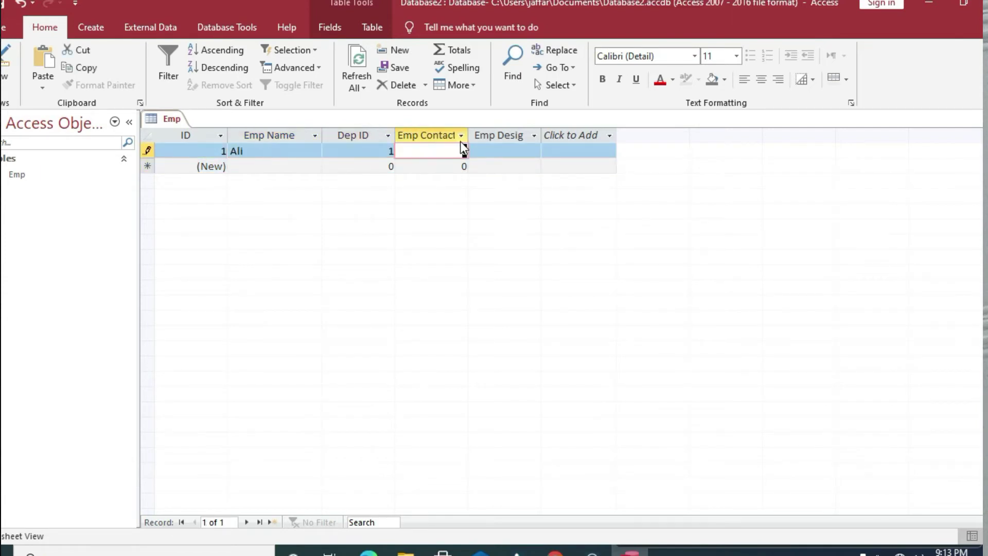
pyautogui.moveTo(468, 130); pyautogui.dragTo(487, 130)
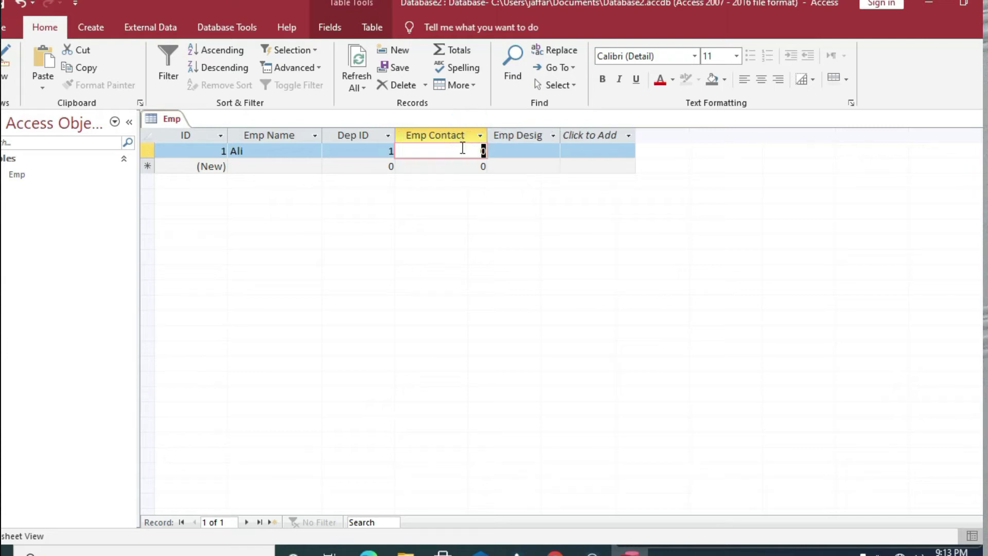
pyautogui.write('123')
pyautogui.click(532, 152)
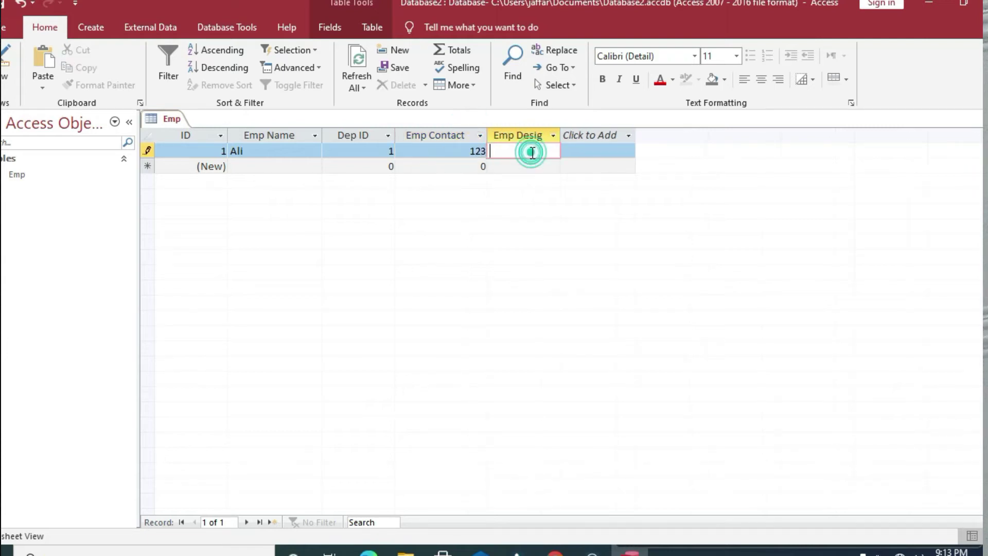
pyautogui.write('Teacher')
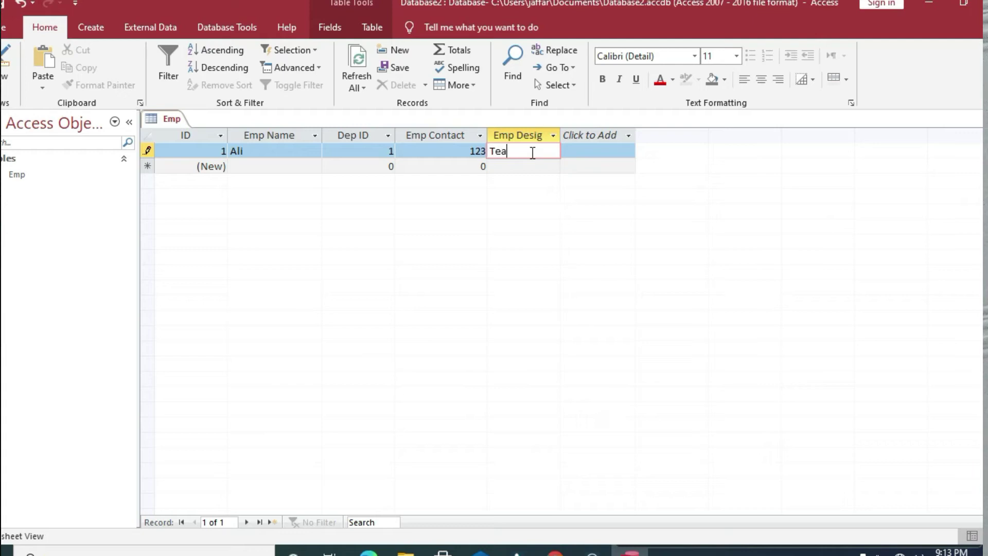
# Enter the second employee: name, Dep ID 2, contact number, designation 'Sales man'
pyautogui.press('Down')
pyautogui.press('Left')
pyautogui.press('Left')
pyautogui.press('Left')
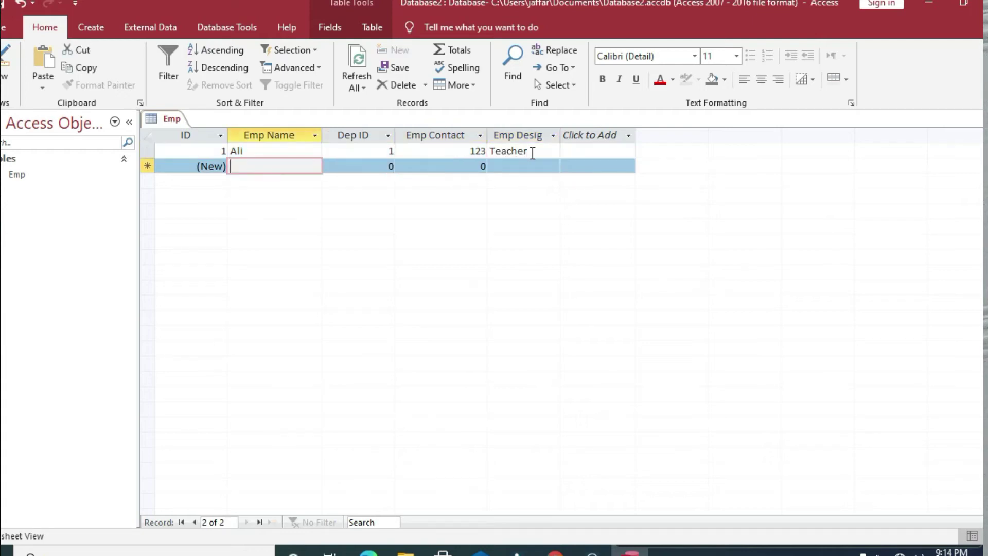
pyautogui.write('Khan')
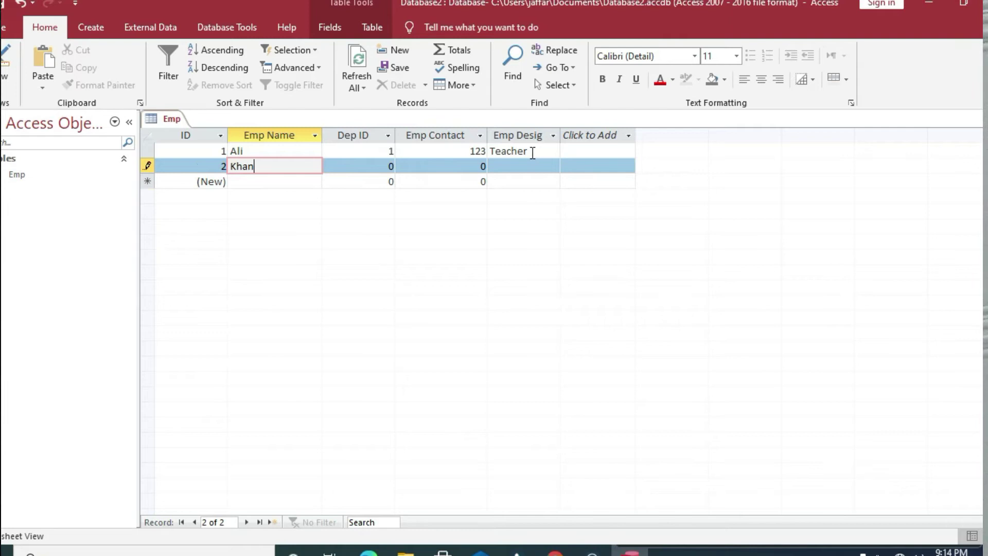
pyautogui.press('Tab')
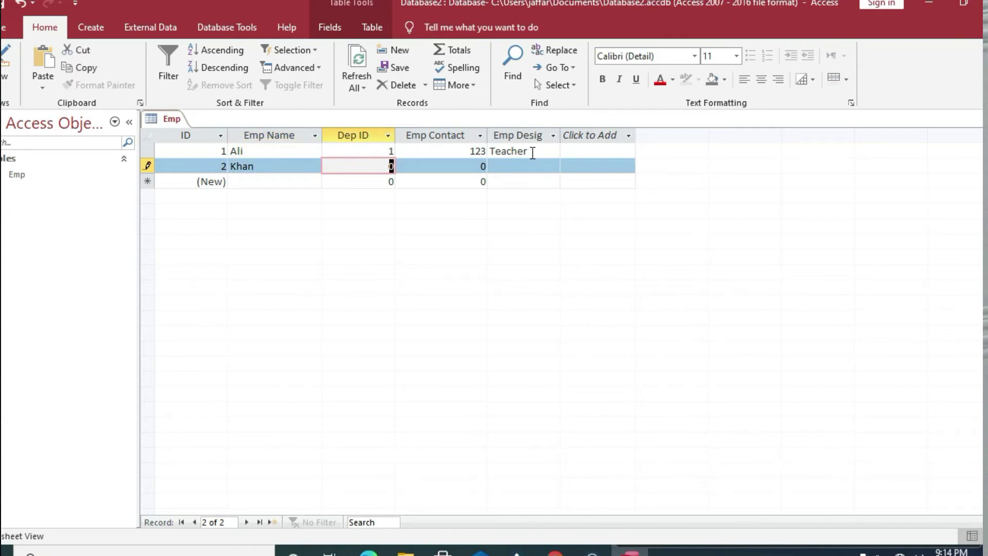
pyautogui.write('2')
pyautogui.press('Tab')
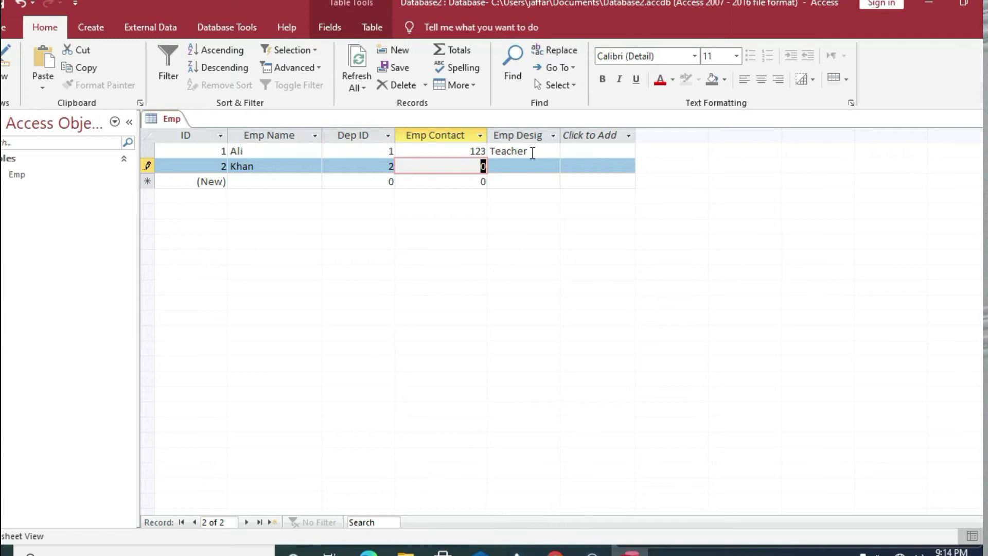
pyautogui.write('222')
pyautogui.press('Tab')
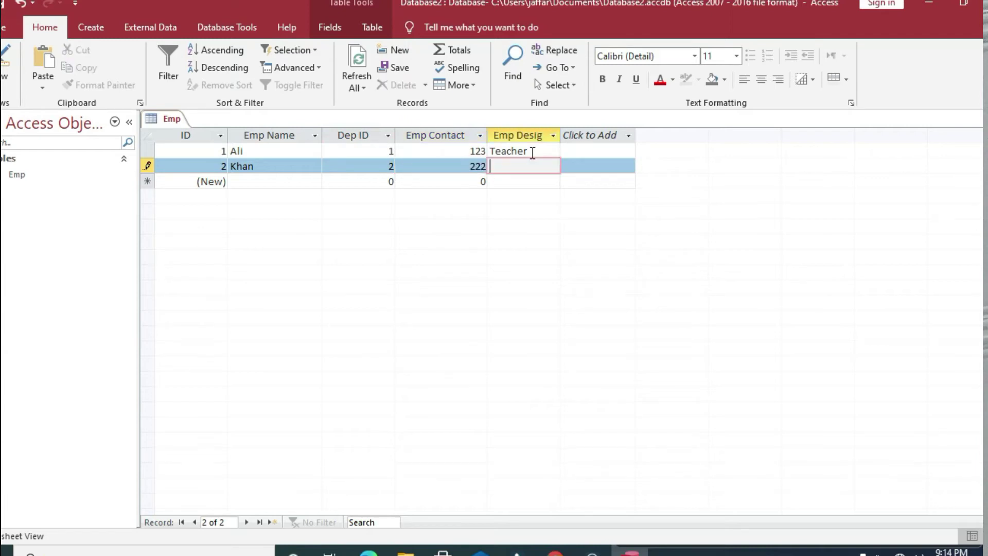
pyautogui.write('Sales man')
pyautogui.press('Tab')
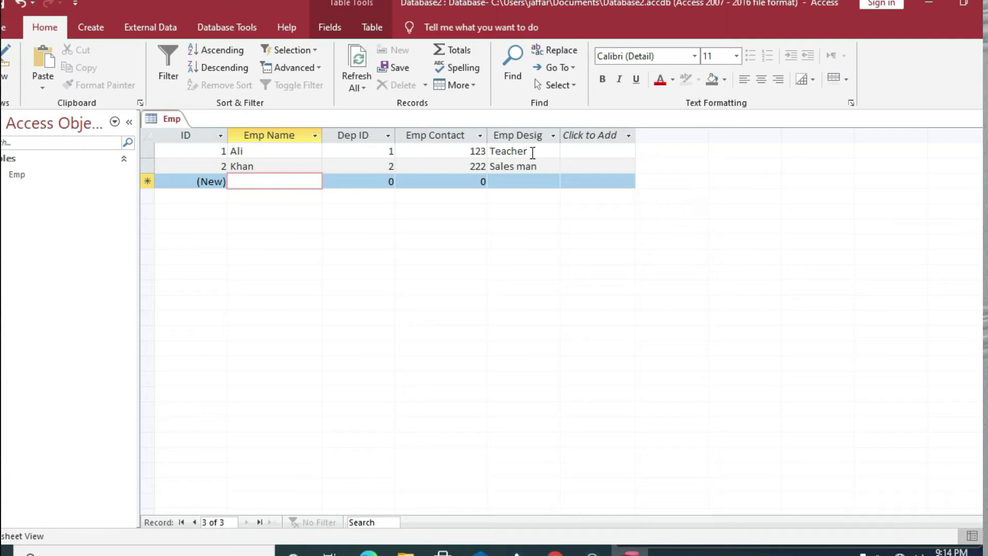
# Enter the third employee: name, Dep ID 3, contact number, designation 'manager'
pyautogui.write('Peter')
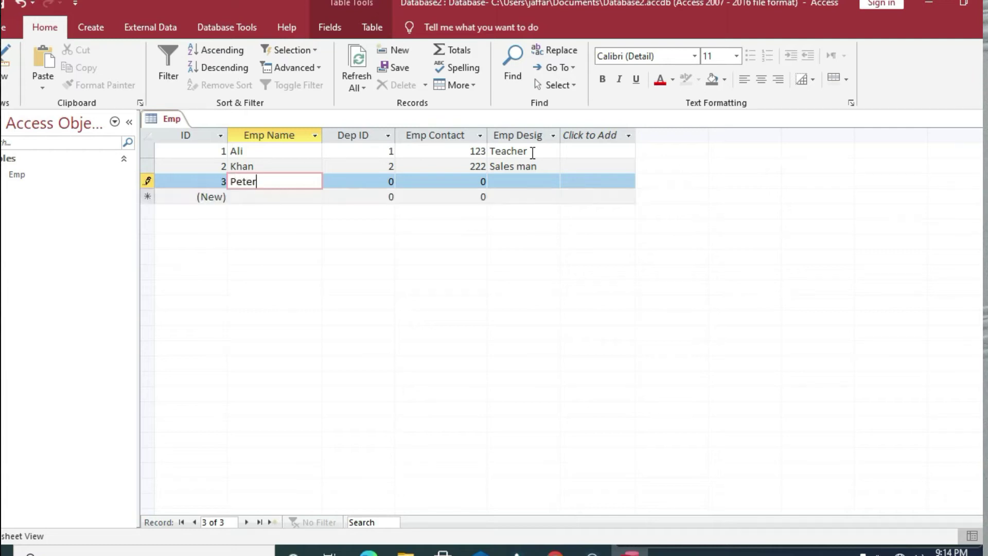
pyautogui.press('Tab')
pyautogui.write('3')
pyautogui.press('Tab')
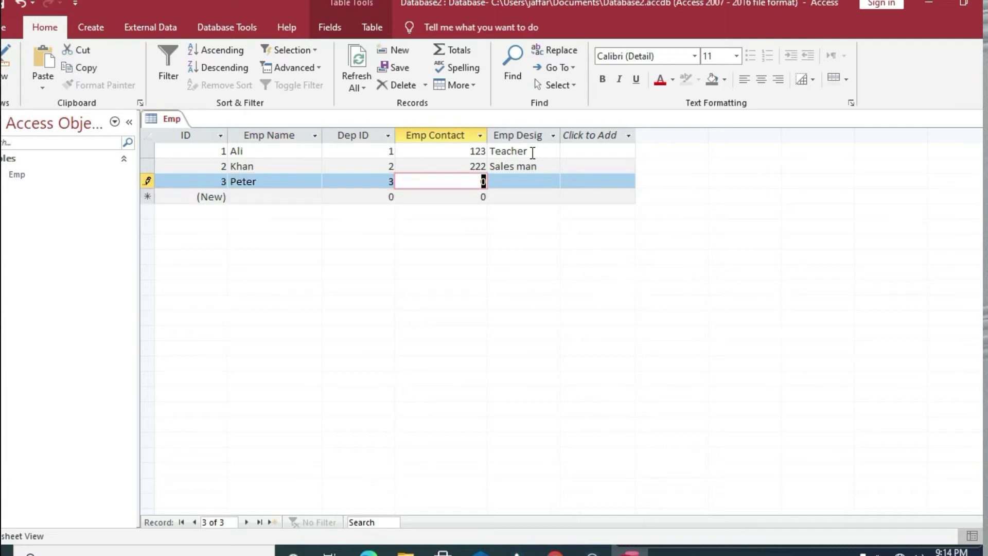
pyautogui.write('3333')
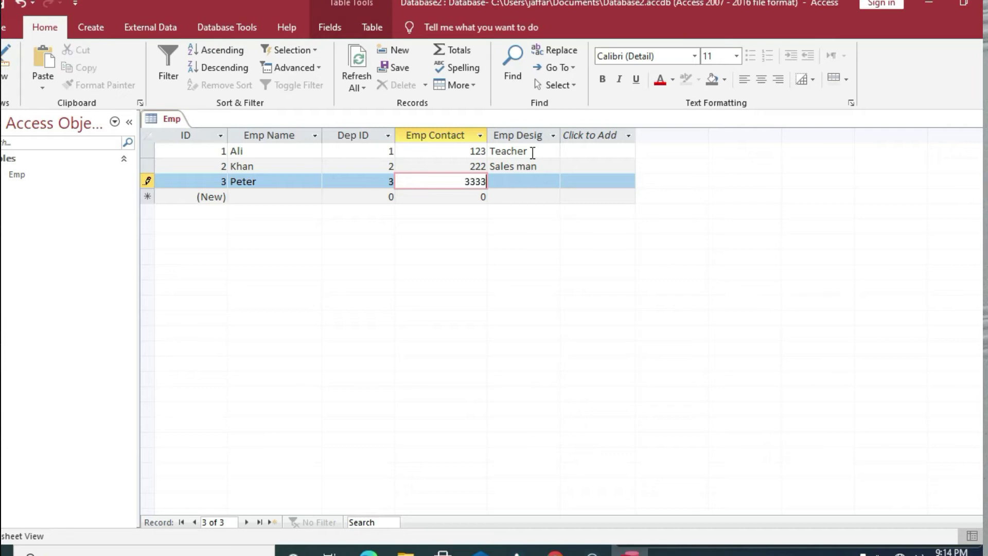
pyautogui.press('Tab')
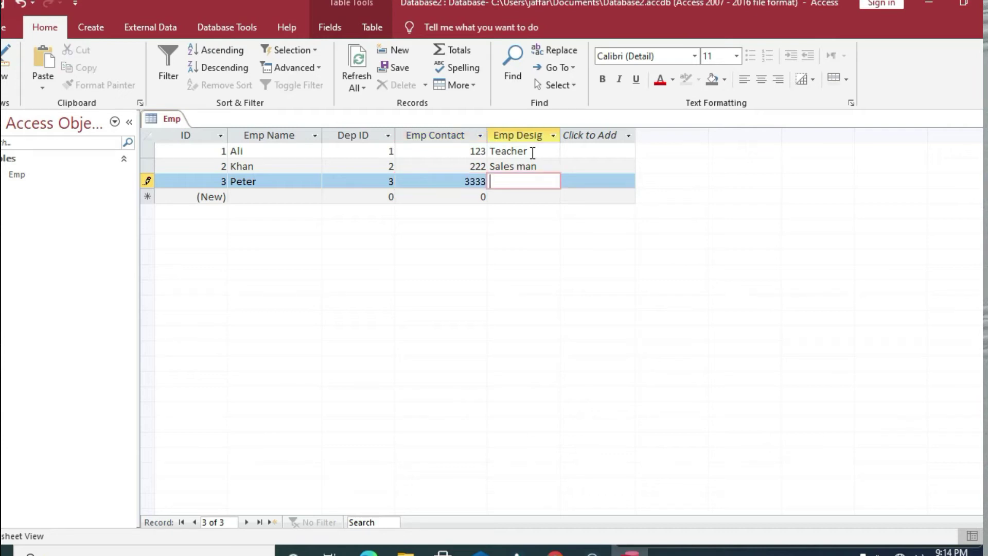
pyautogui.write('4')
pyautogui.press('BackSpace')
pyautogui.write('manager')
pyautogui.hotkey('shift', 'Tab')
pyautogui.hotkey('shift', 'Tab')
pyautogui.hotkey('shift', 'Tab')
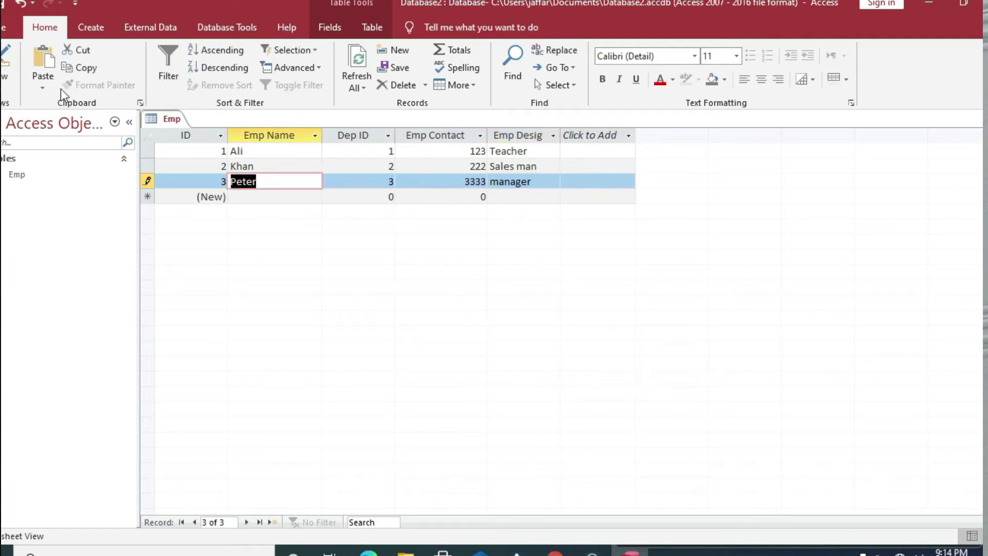
# Create a new table and save it as 'Dep' in Design View
pyautogui.click(93, 32)
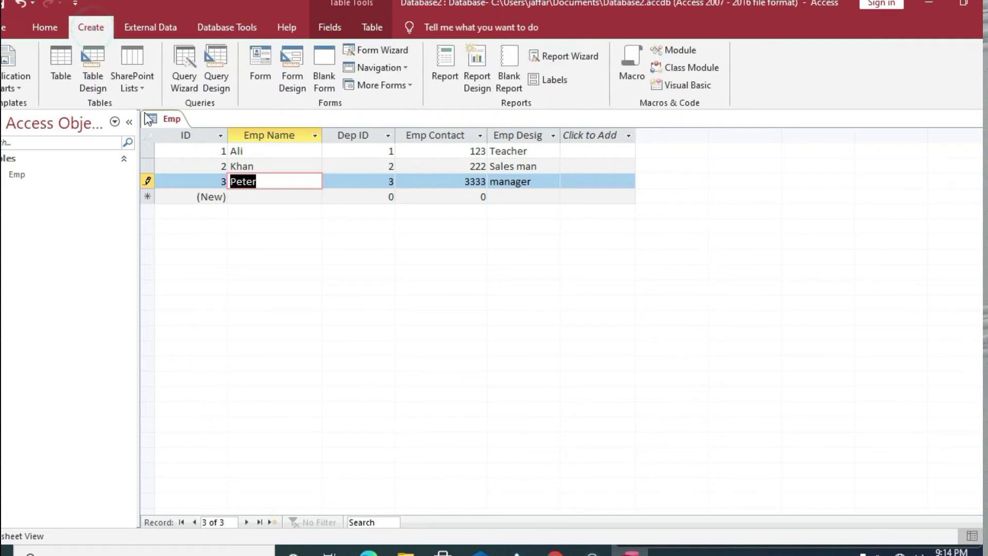
pyautogui.click(60, 72)
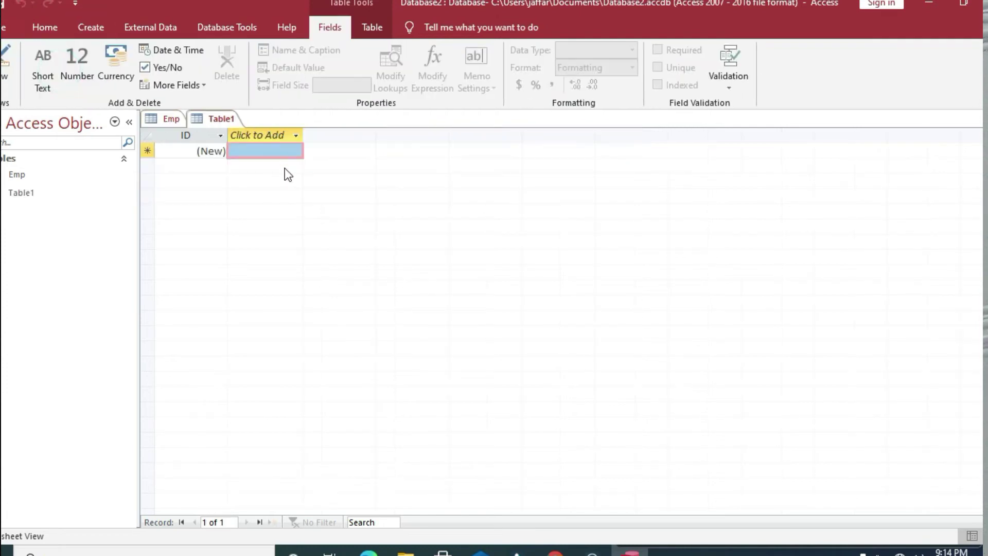
pyautogui.click(6, 83)
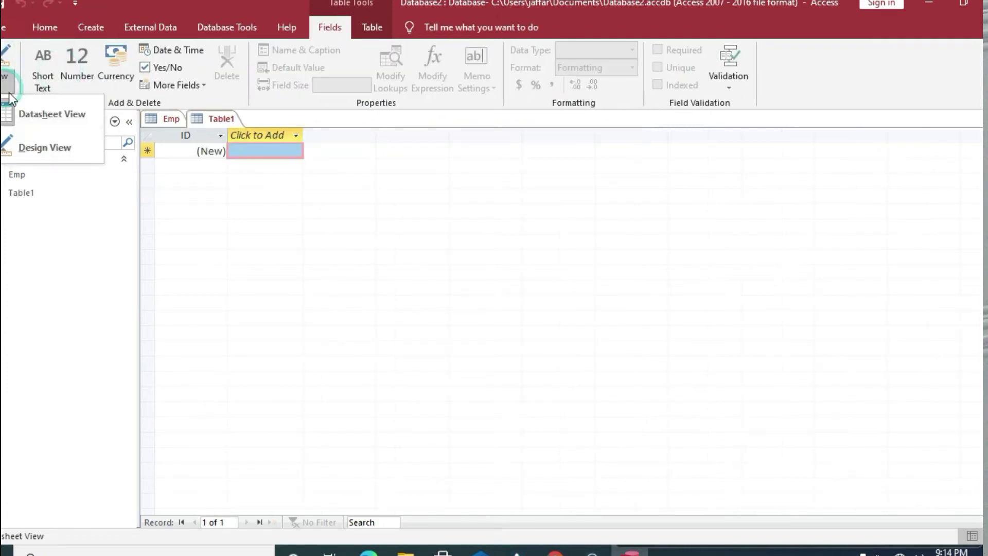
pyautogui.click(40, 124)
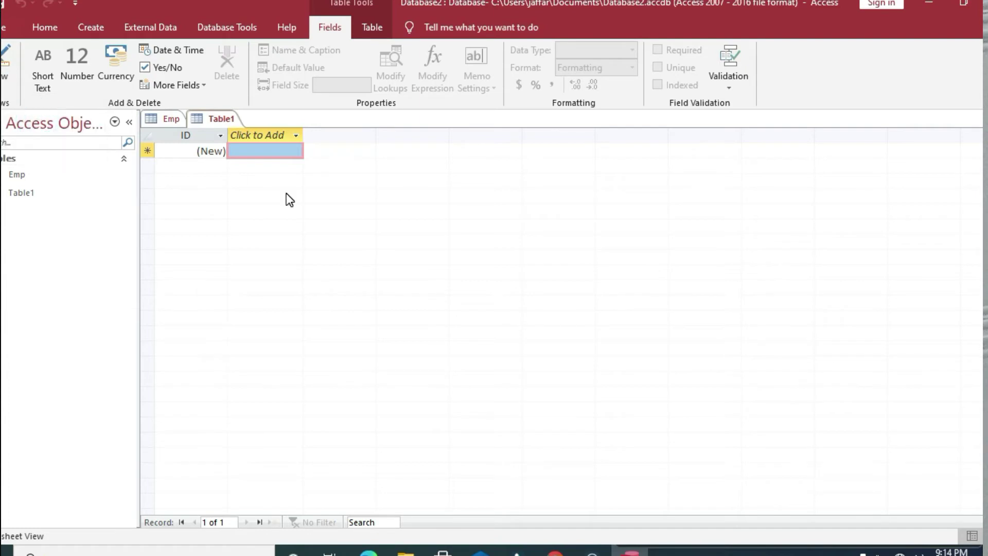
pyautogui.click(6, 83)
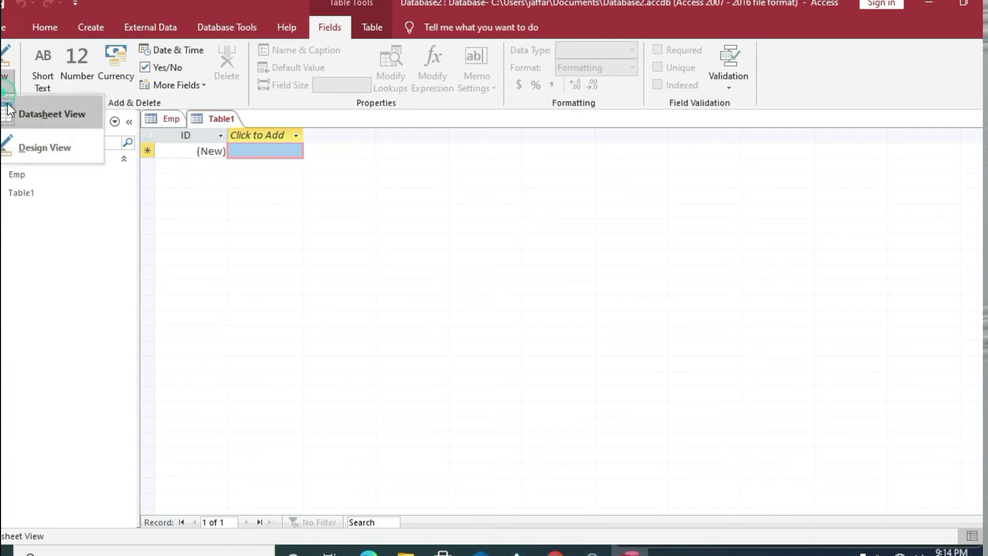
pyautogui.click(34, 140)
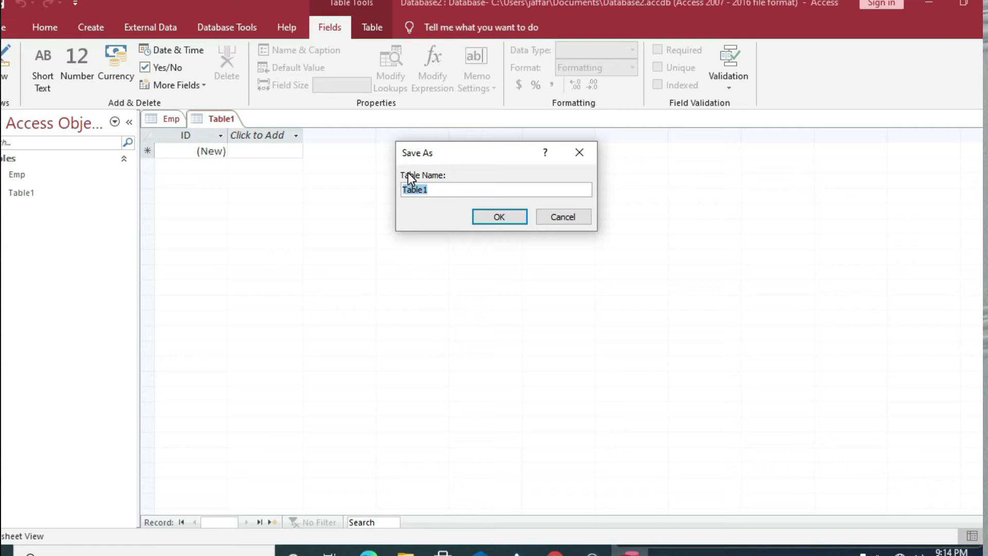
pyautogui.write('Dep')
pyautogui.press('Return')
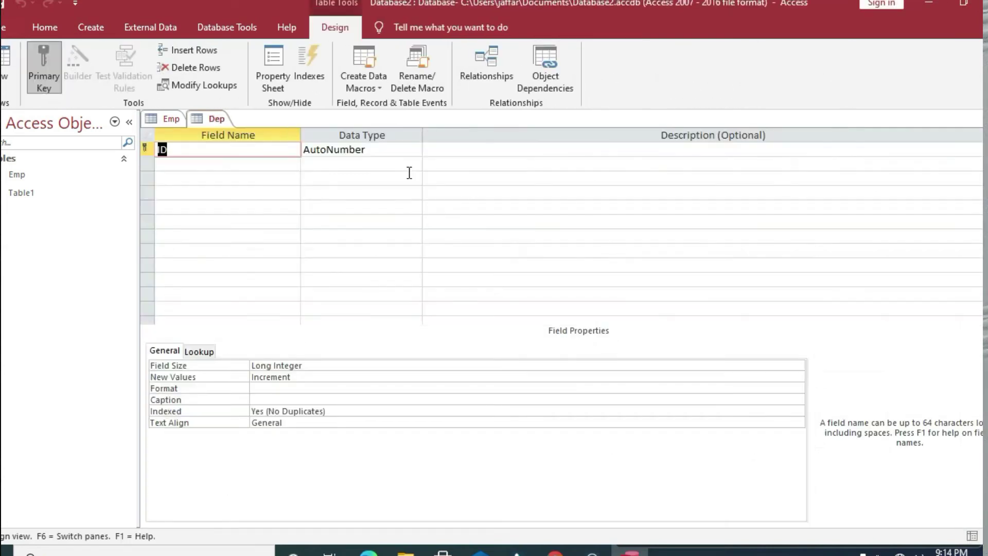
# Rename ID to 'Dep ID' and add 'Dep Name' and 'Dep Strength' fields
pyautogui.click(187, 154)
pyautogui.click(159, 150)
pyautogui.write('Dep')
pyautogui.press('Down')
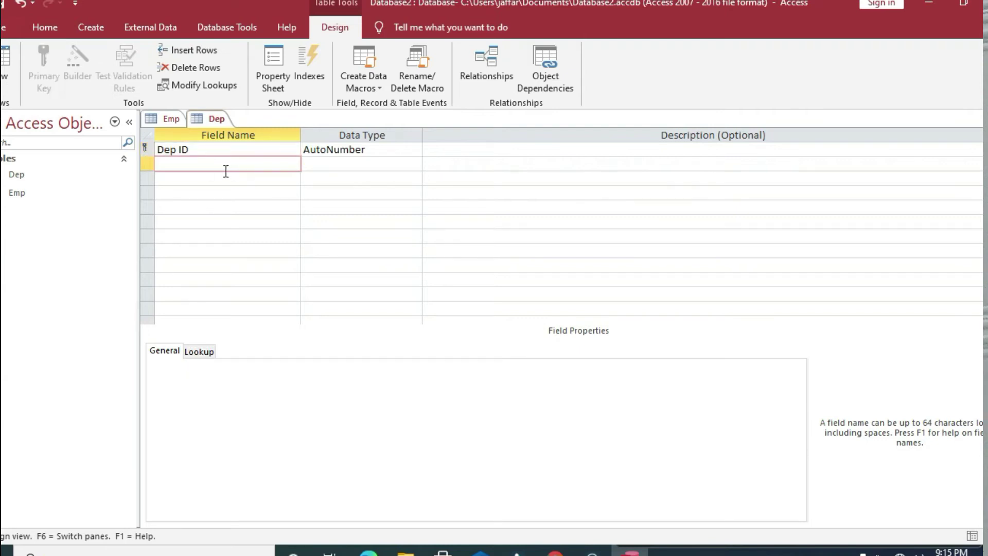
pyautogui.write('Dep Name')
pyautogui.press('Down')
pyautogui.write('Dep Strength')
pyautogui.press('Tab')
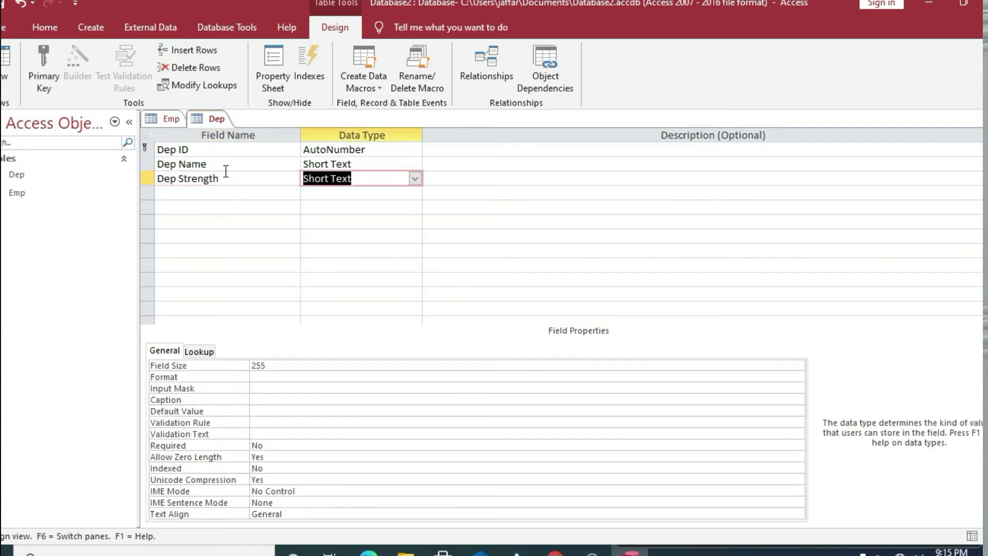
pyautogui.click(254, 192)
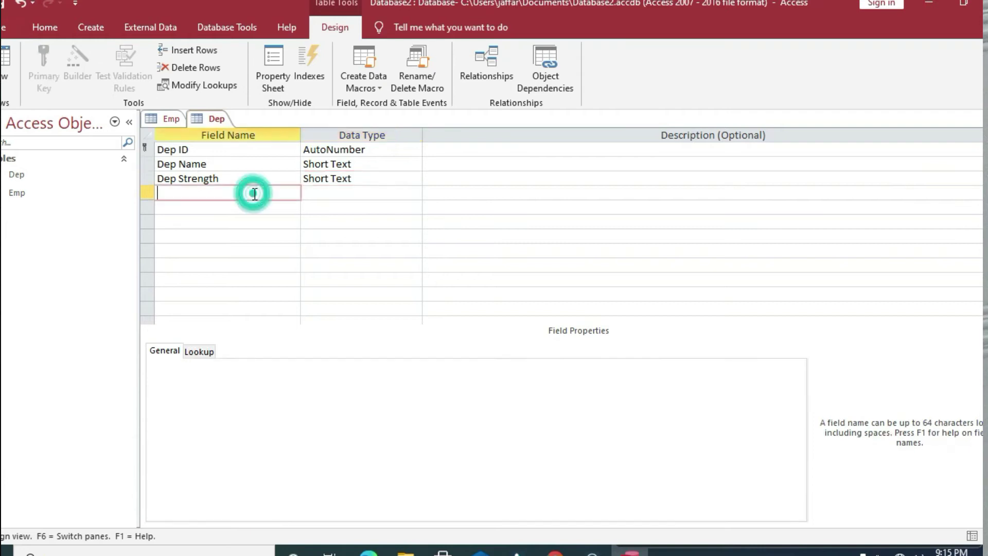
# Change Dep Strength to Number, then save Dep and open it in Datasheet View
pyautogui.click(6, 78)
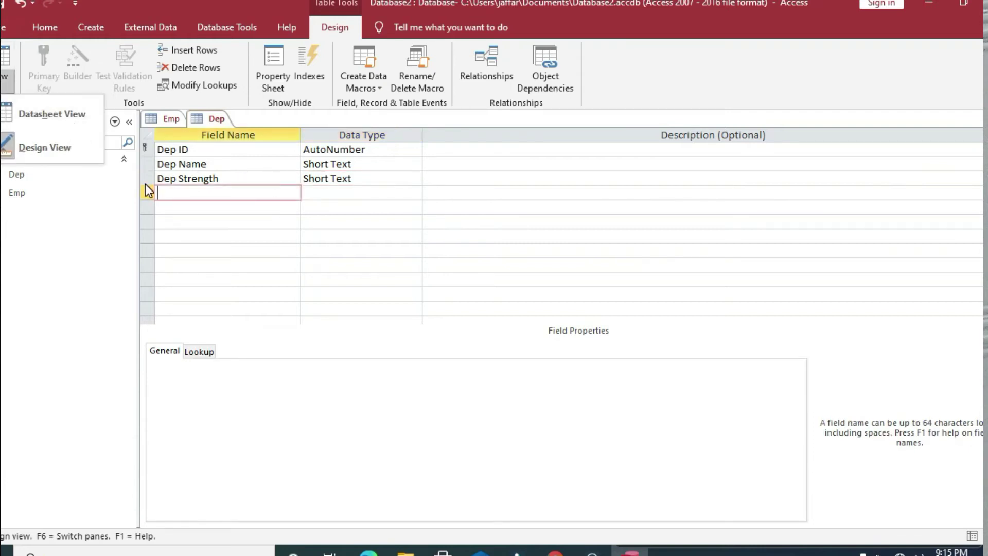
pyautogui.click(352, 179)
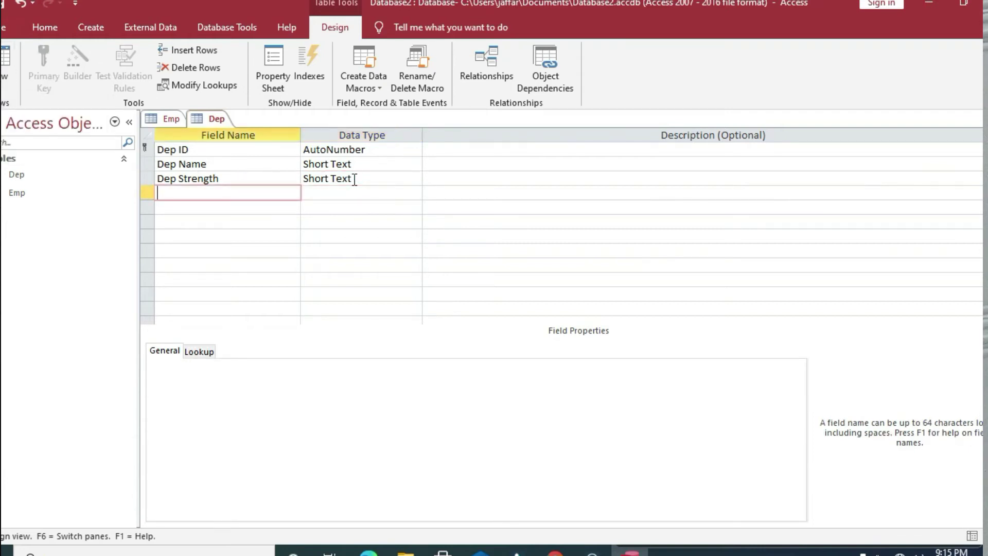
pyautogui.click(414, 180)
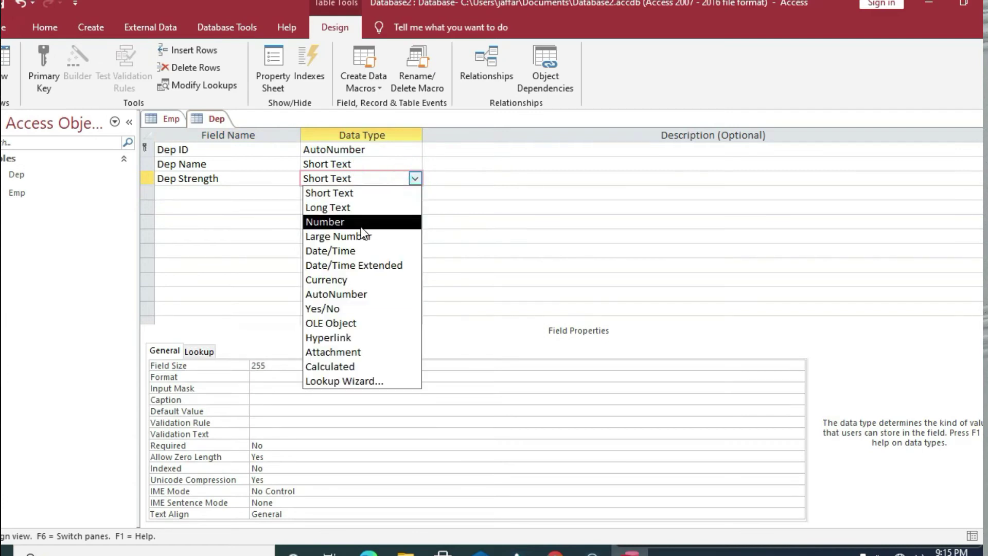
pyautogui.click(354, 223)
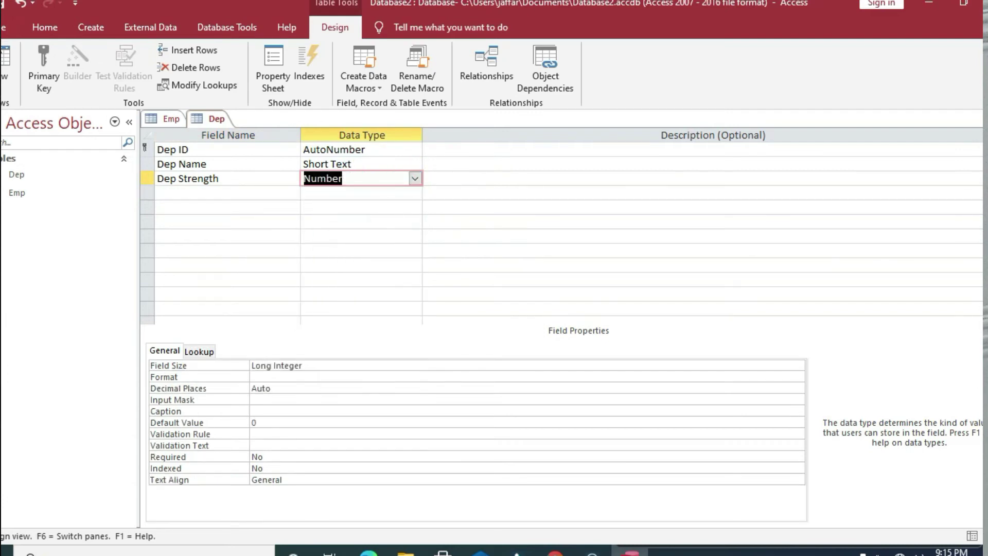
pyautogui.click(11, 94)
pyautogui.click(57, 117)
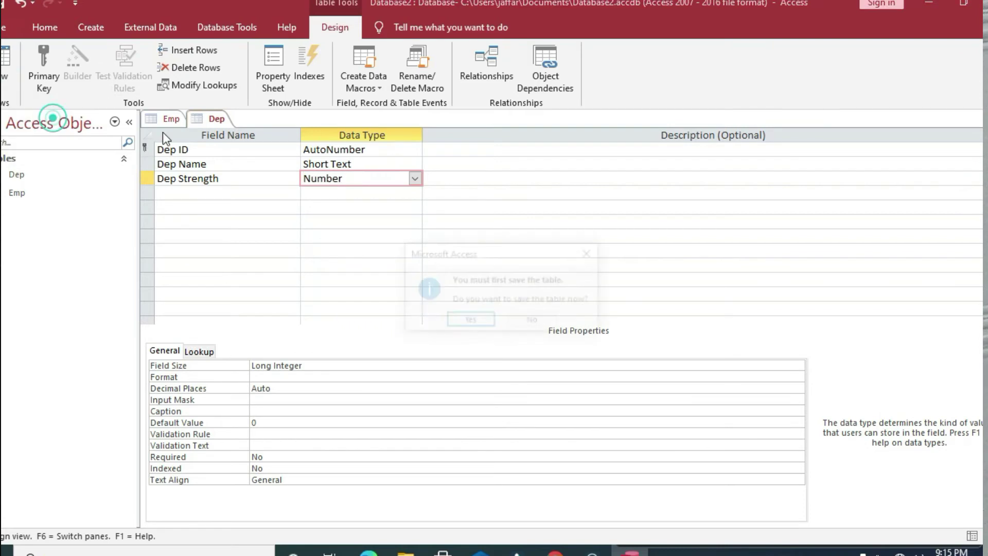
pyautogui.click(470, 322)
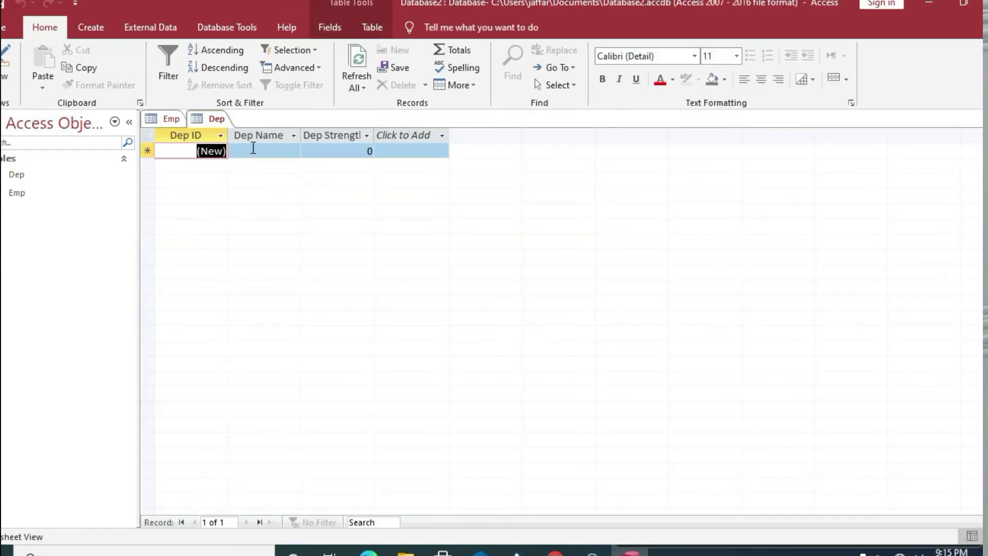
# Enter the first department: Computer Science with strength 1200
pyautogui.click(265, 156)
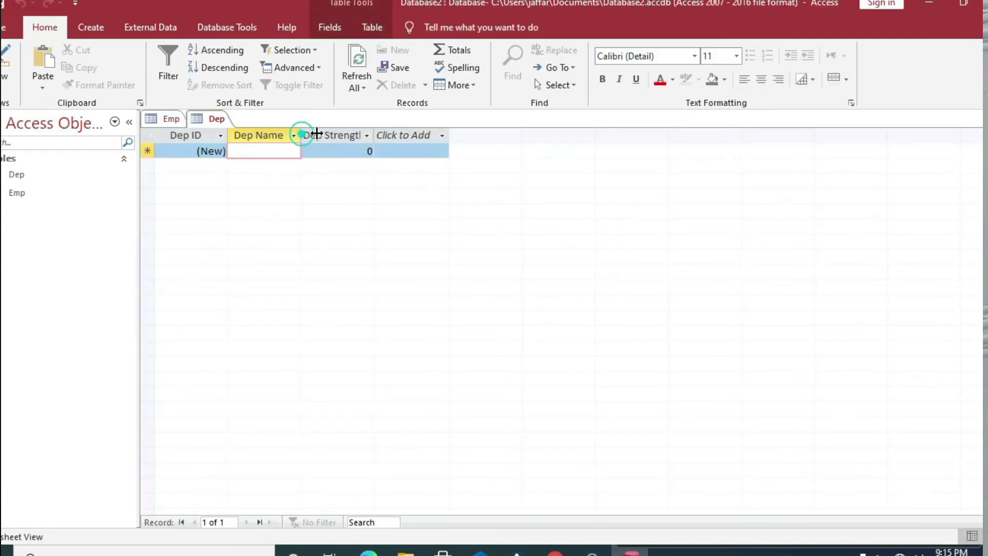
pyautogui.doubleClick(300, 134)
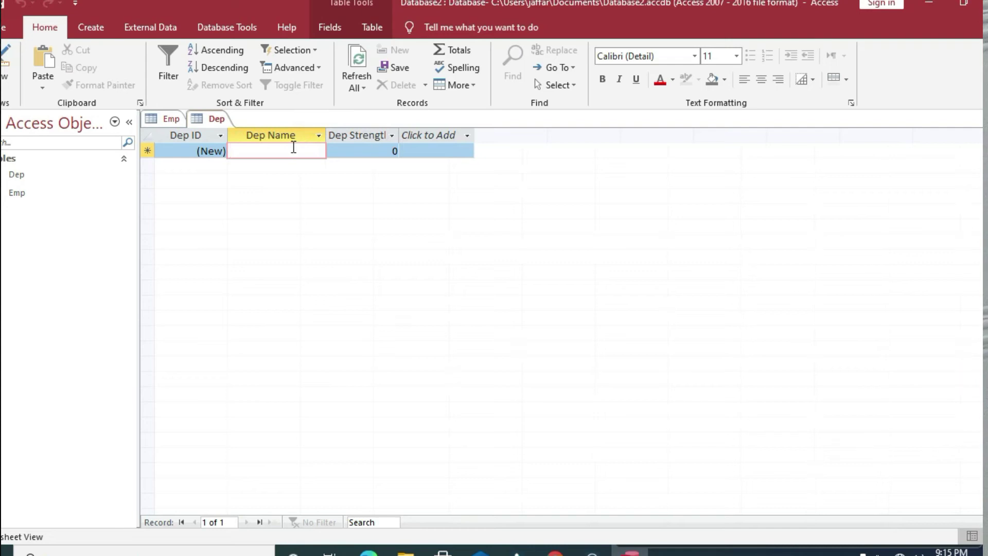
pyautogui.press('Tab')
pyautogui.hotkey('shift', 'Tab')
pyautogui.write('Computer Science')
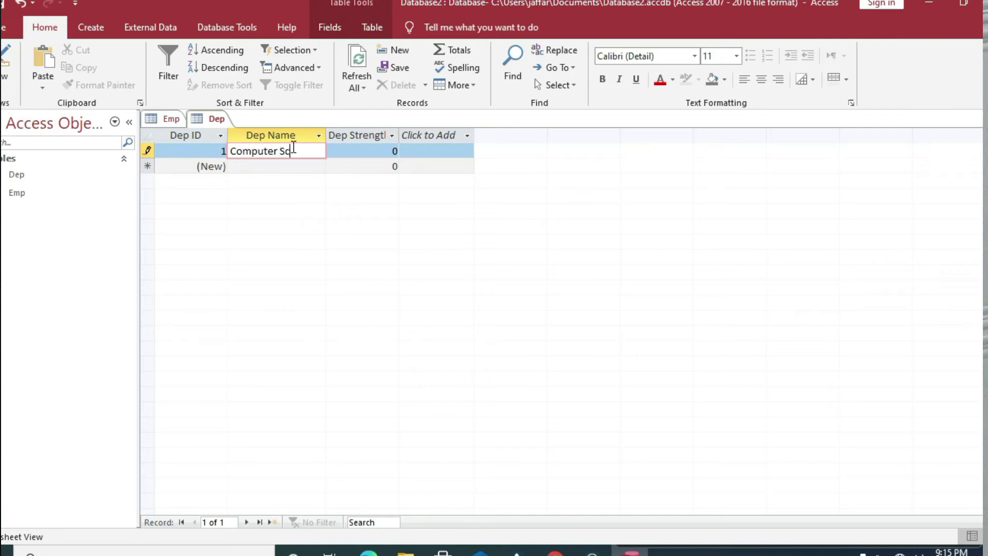
pyautogui.press('Tab')
pyautogui.write('1200')
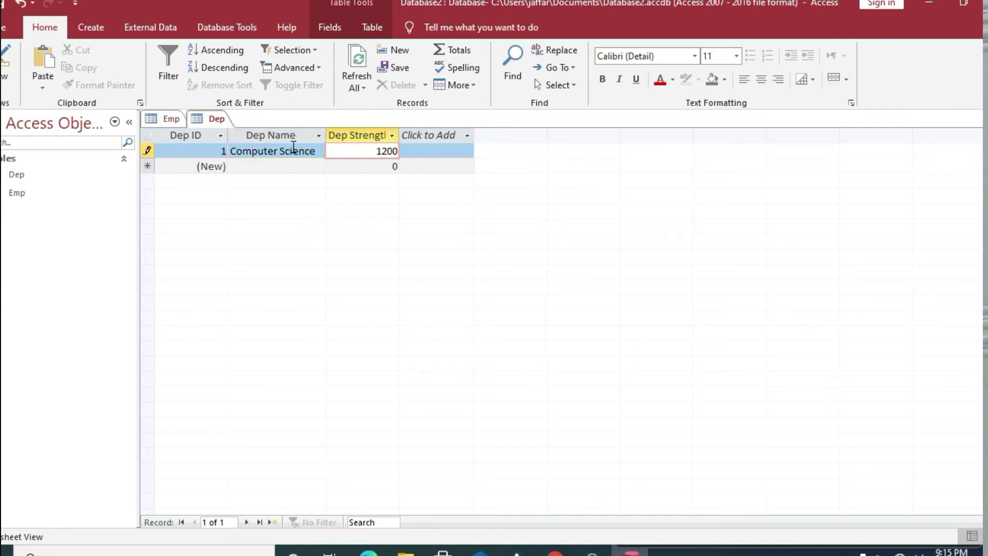
pyautogui.press('Tab')
pyautogui.press('Tab')
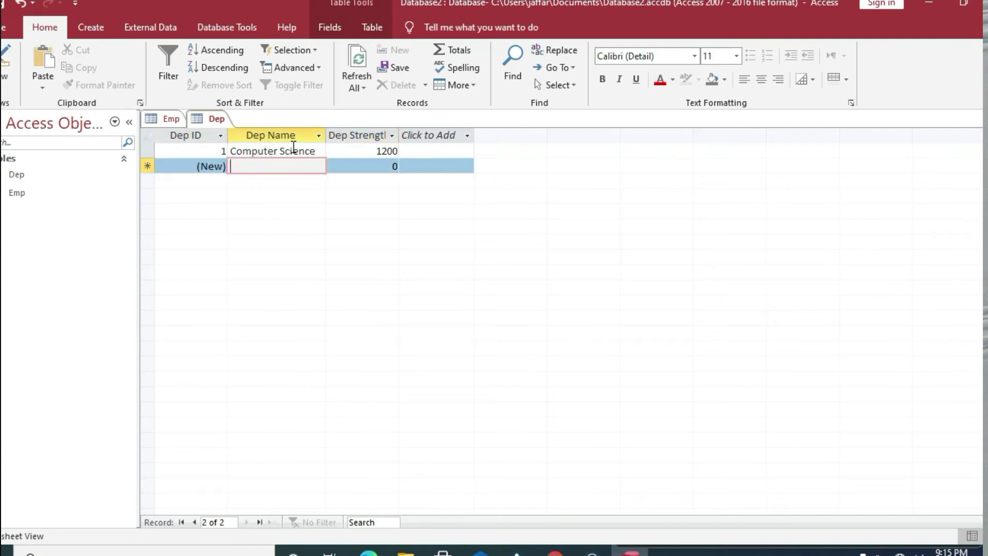
# Enter departments 'mangement Science' (700) and 'English' (1500)
pyautogui.write('mange')
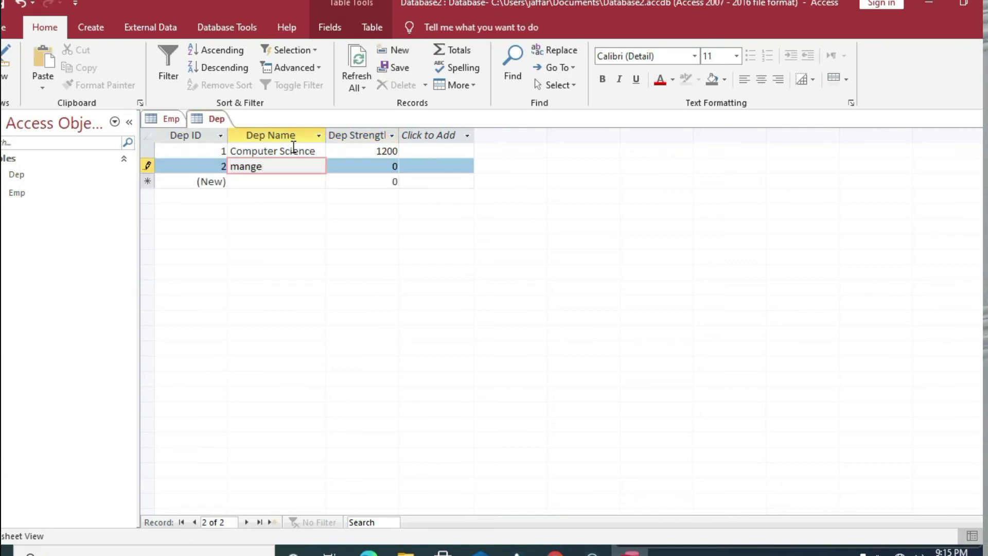
pyautogui.write('ment Science')
pyautogui.press('Tab')
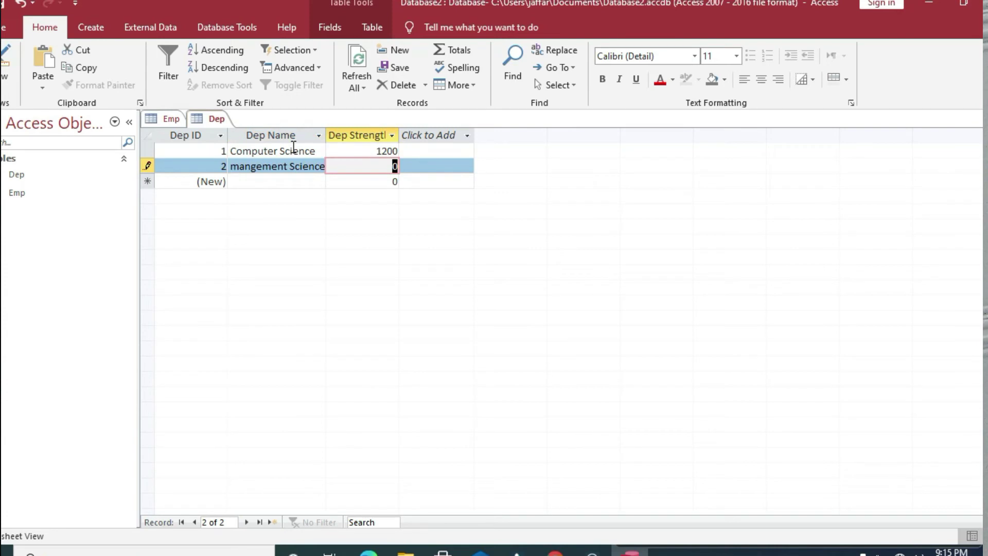
pyautogui.write('700')
pyautogui.press('Tab')
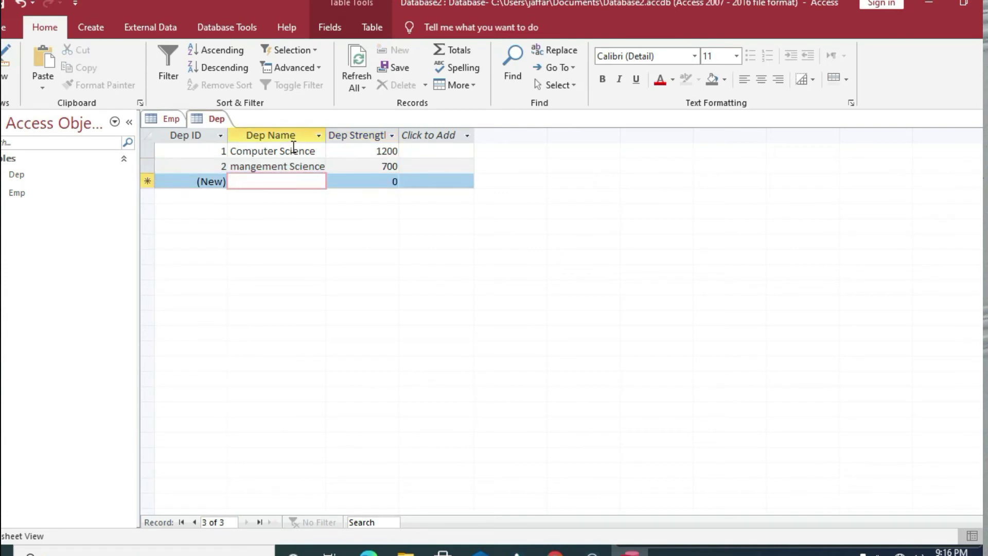
pyautogui.write('English')
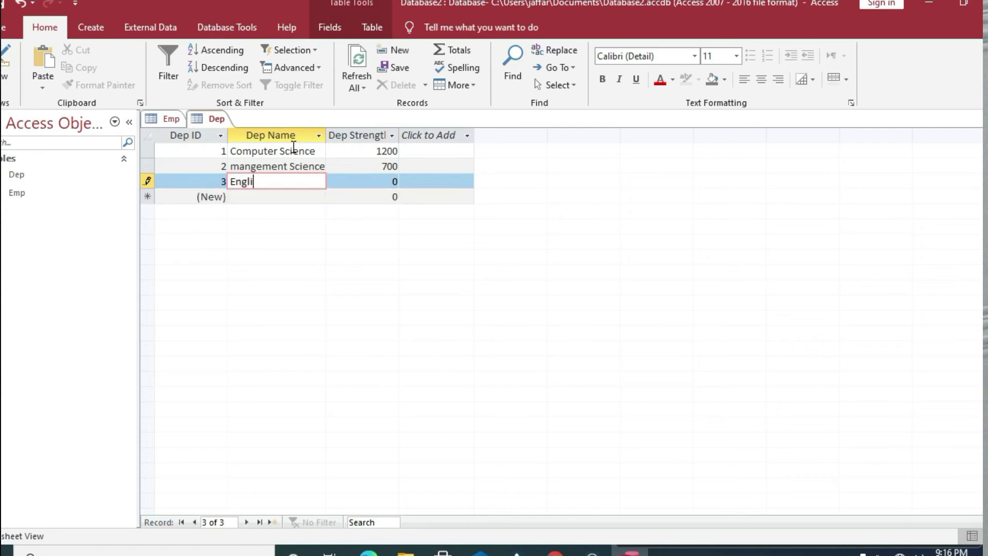
pyautogui.press('Tab')
pyautogui.write('1500')
pyautogui.press('Tab')
pyautogui.press('Tab')
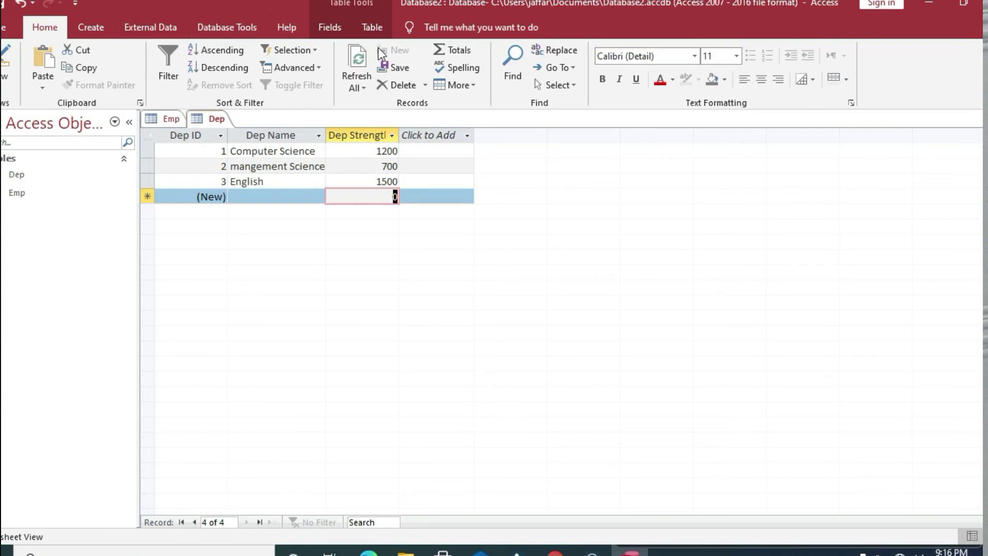
pyautogui.click(252, 25)
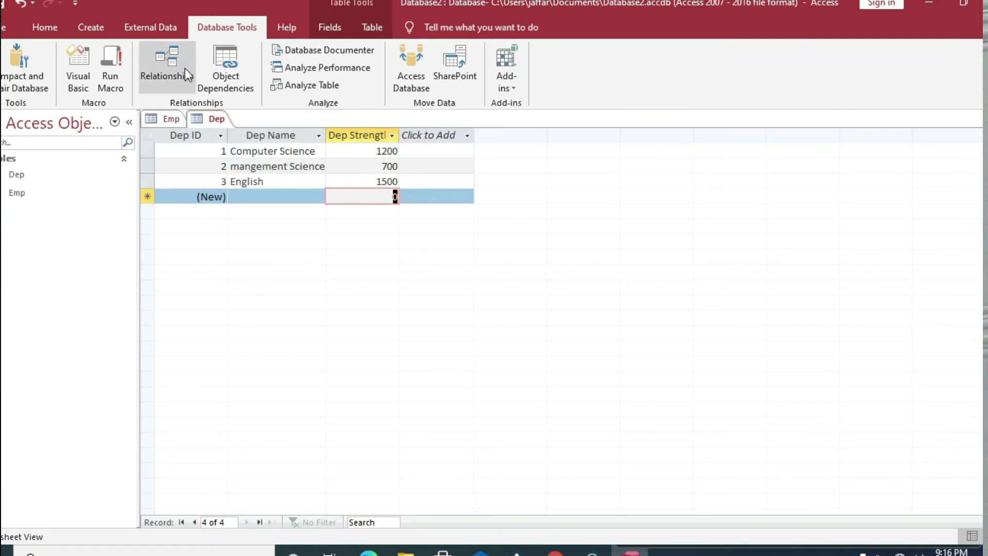
# Close all open tables, saving Emp's layout, and open the Relationships window
pyautogui.rightClick(164, 118)
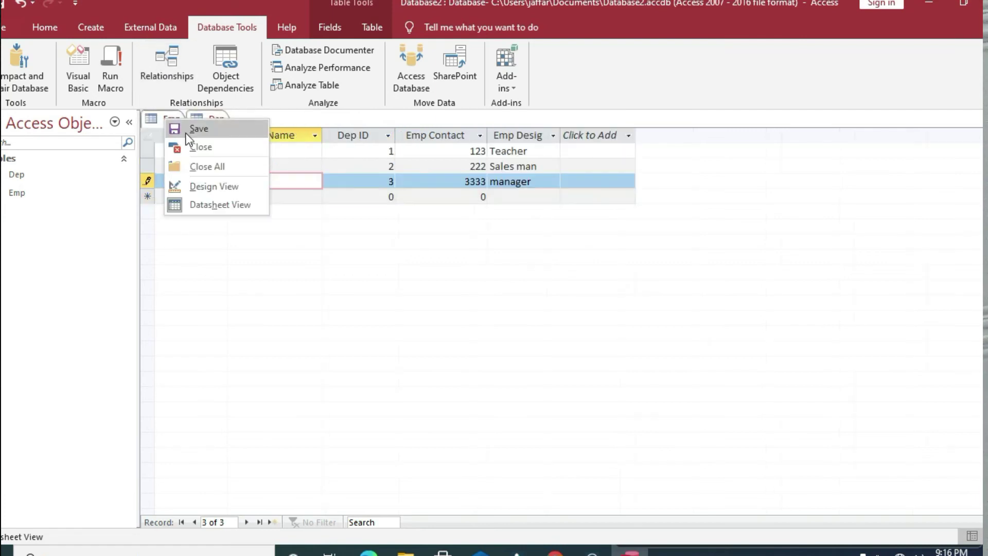
pyautogui.click(218, 166)
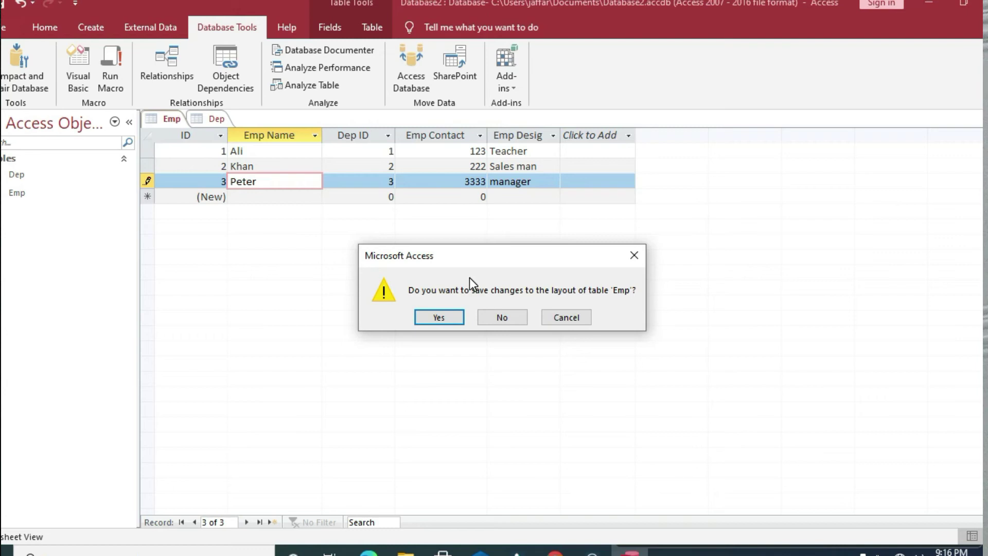
pyautogui.click(452, 317)
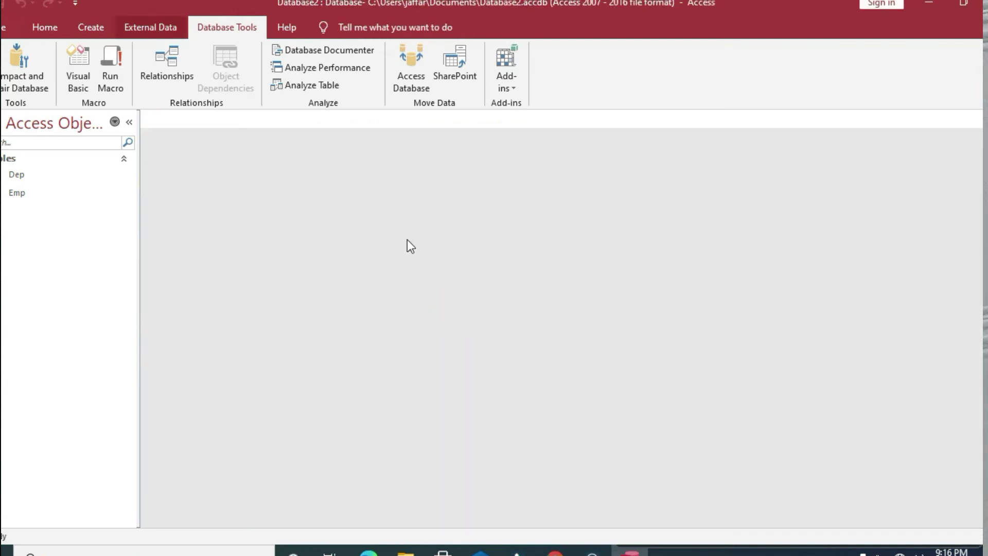
pyautogui.click(159, 69)
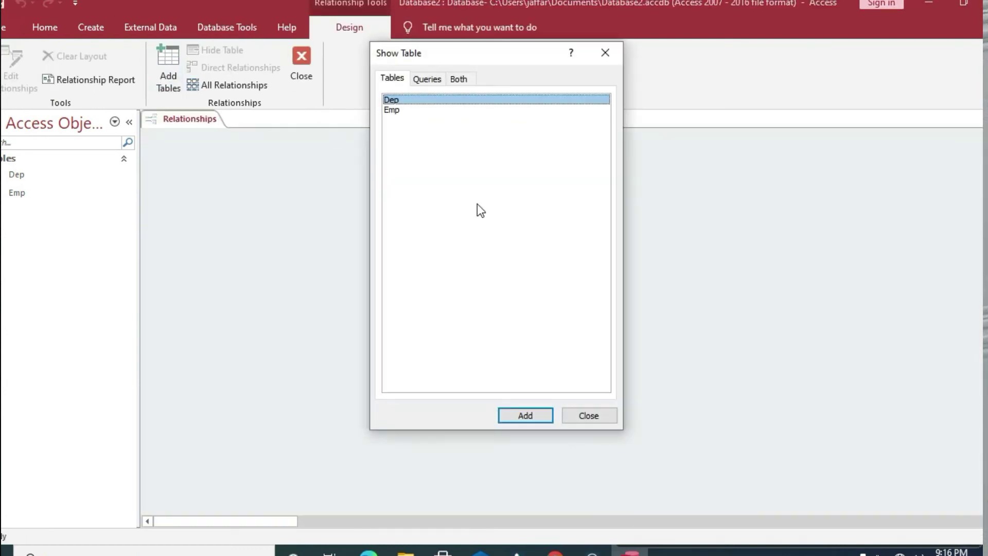
# Add the Dep and Emp tables to the Relationships window and move Emp right of Dep
pyautogui.moveTo(470, 64); pyautogui.dragTo(591, 89)
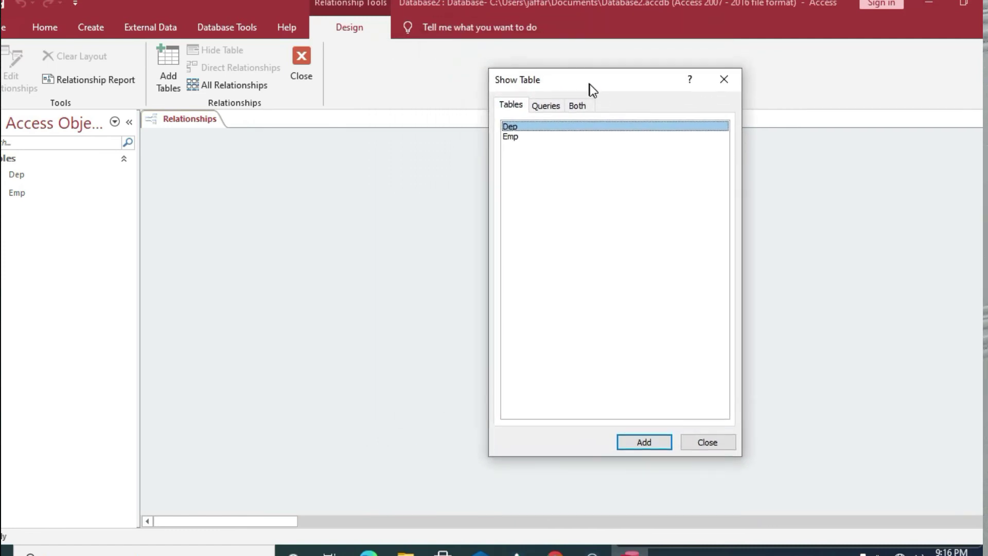
pyautogui.doubleClick(514, 128)
pyautogui.doubleClick(517, 139)
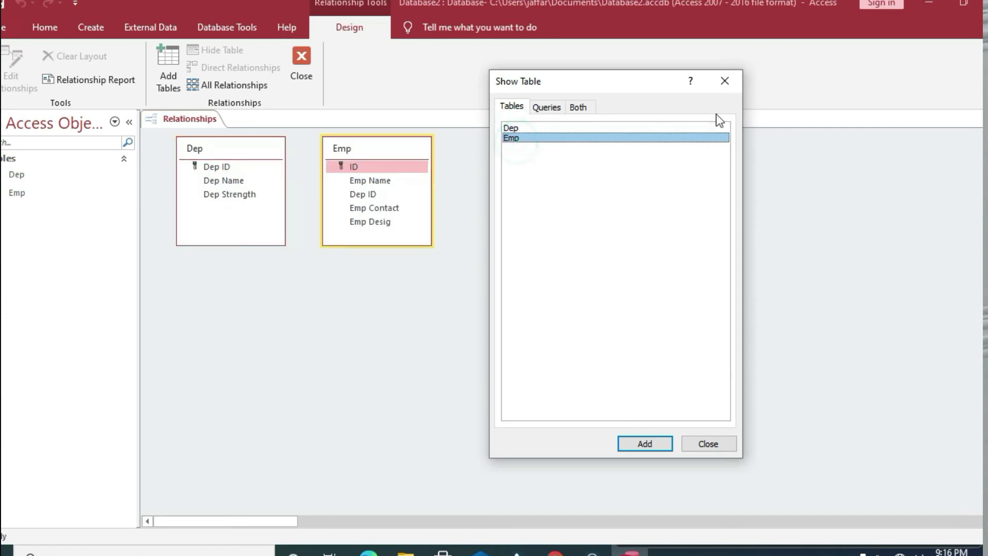
pyautogui.click(725, 81)
pyautogui.moveTo(369, 153); pyautogui.dragTo(531, 165)
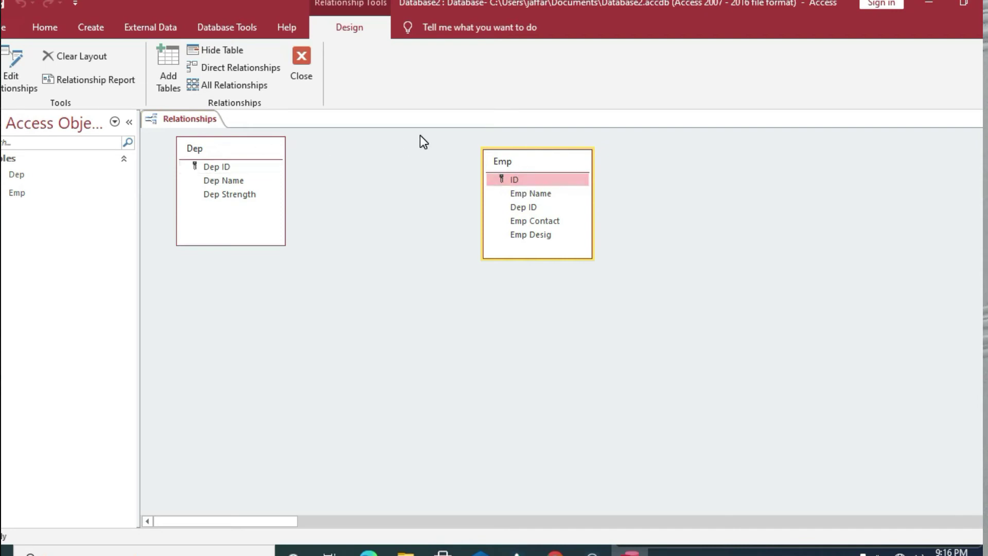
# Reposition both tables, then link Dep's Dep ID onto Emp's Dep ID to propose a relationship
pyautogui.moveTo(557, 162); pyautogui.dragTo(593, 149)
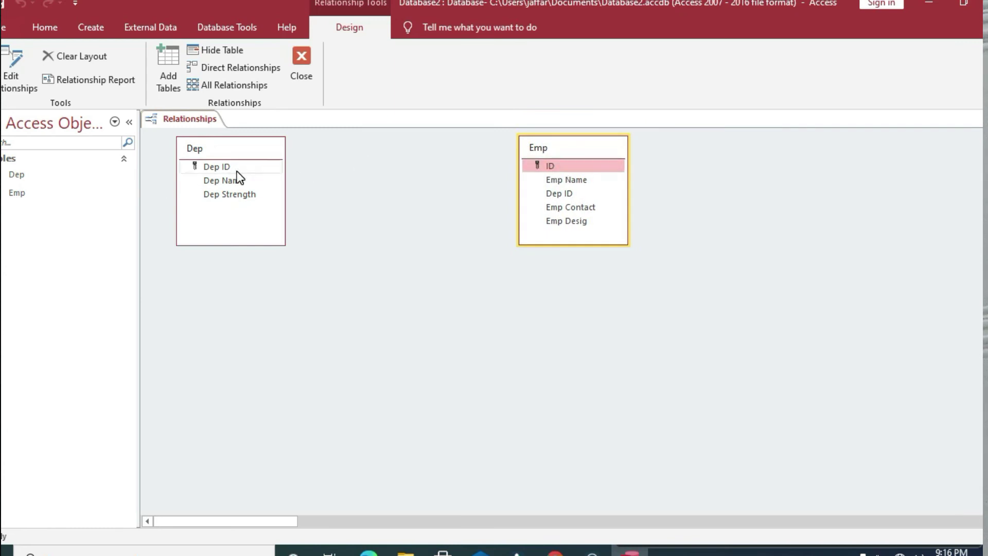
pyautogui.moveTo(226, 153); pyautogui.dragTo(221, 167)
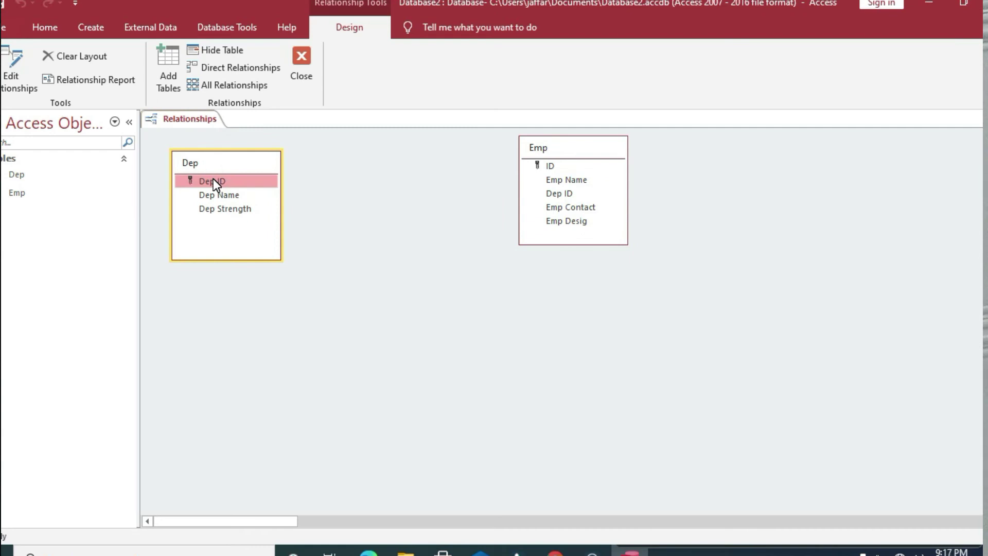
pyautogui.moveTo(217, 184); pyautogui.dragTo(579, 199)
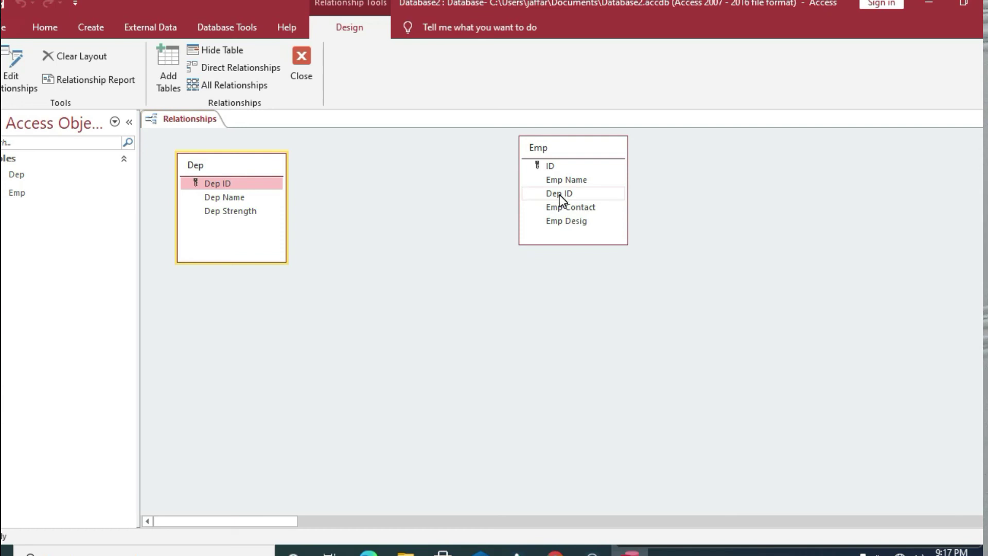
pyautogui.moveTo(560, 195); pyautogui.dragTo(267, 177)
pyautogui.moveTo(261, 183); pyautogui.dragTo(563, 193)
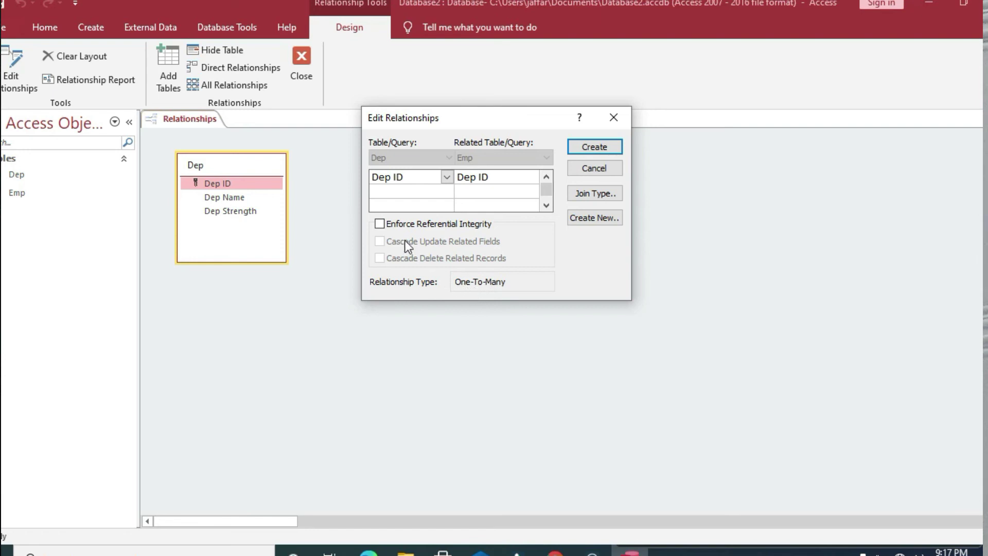
# Create the Dep–Emp one-to-many relationship with referential integrity, cascade update and cascade delete
pyautogui.click(393, 228)
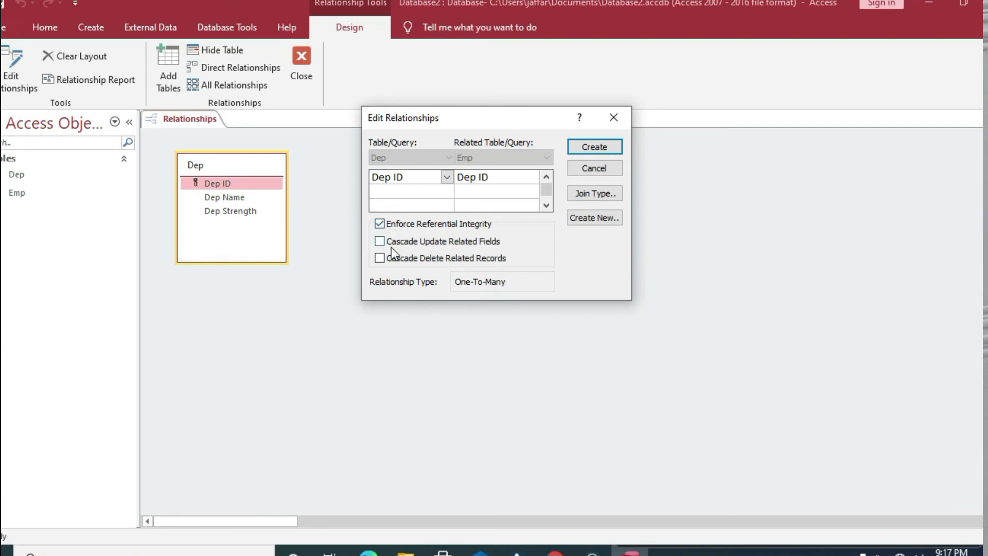
pyautogui.click(387, 243)
pyautogui.click(387, 259)
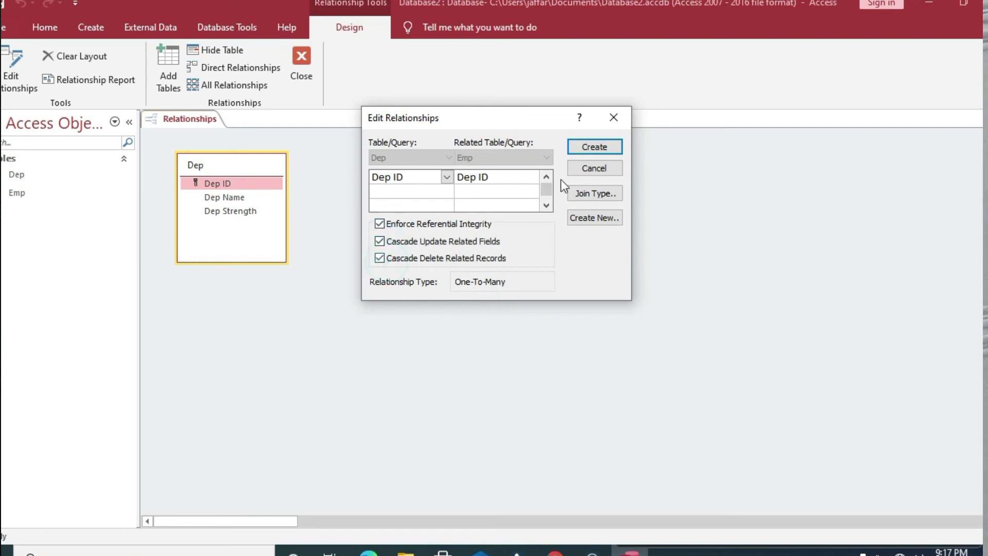
pyautogui.click(592, 147)
pyautogui.moveTo(551, 150)
pyautogui.mouseDown()
pyautogui.moveTo(436, 252)
pyautogui.moveTo(489, 237)
pyautogui.moveTo(413, 265)
pyautogui.mouseUp()
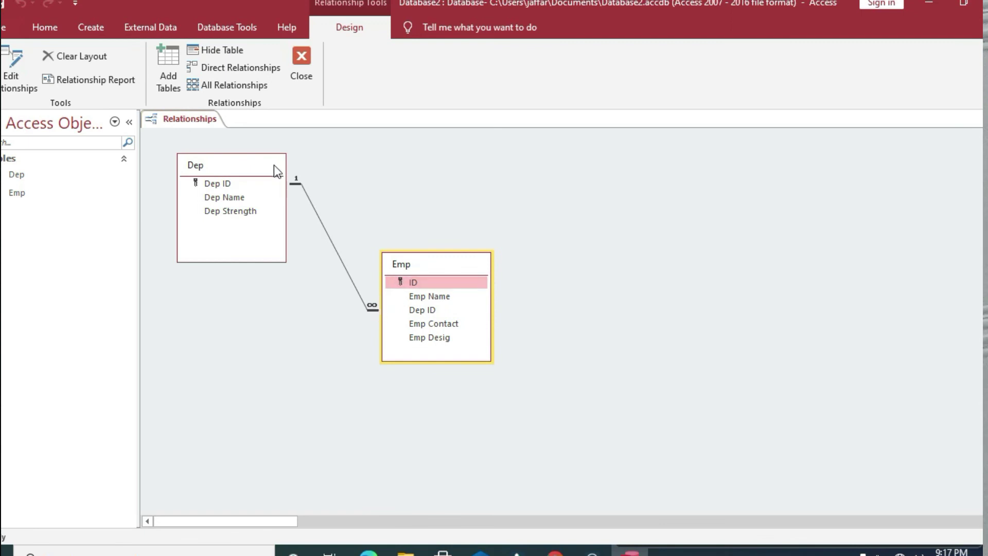
# Shift the Emp and Dep table boxes around to tidy the relationship diagram layout
pyautogui.moveTo(443, 270); pyautogui.dragTo(425, 261)
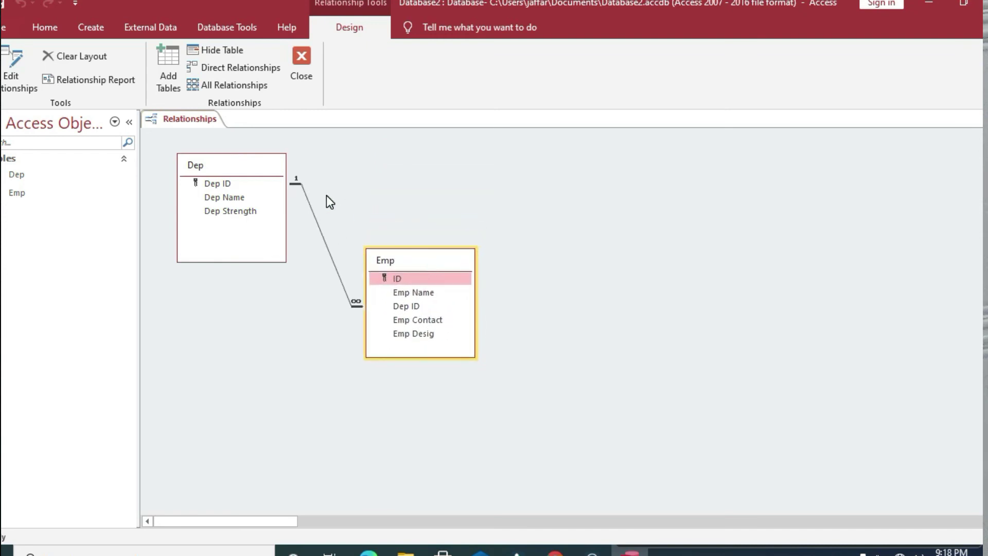
pyautogui.moveTo(202, 161); pyautogui.dragTo(191, 184)
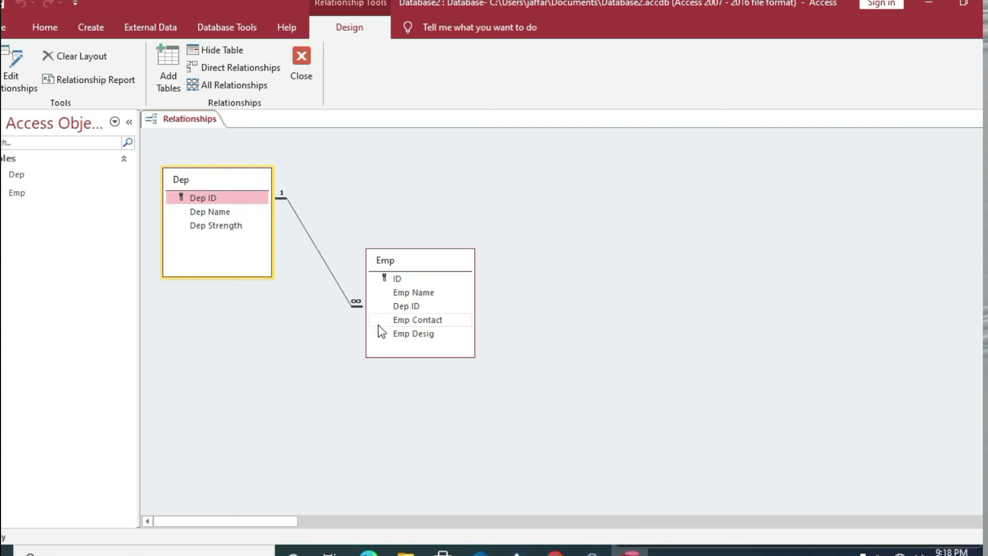
pyautogui.moveTo(401, 266); pyautogui.dragTo(420, 302)
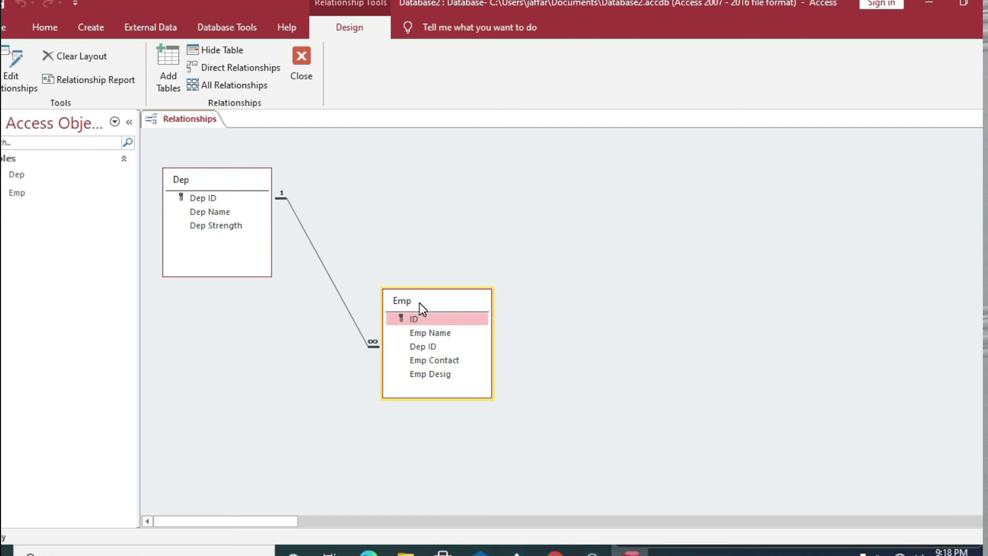
pyautogui.moveTo(419, 303)
pyautogui.mouseDown()
pyautogui.moveTo(450, 298)
pyautogui.moveTo(440, 282)
pyautogui.moveTo(429, 293)
pyautogui.mouseUp()
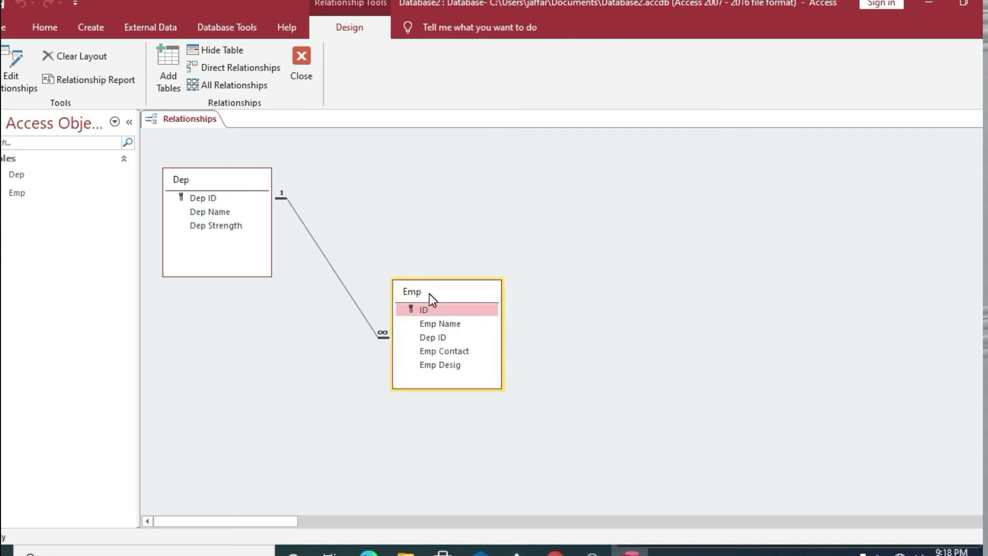